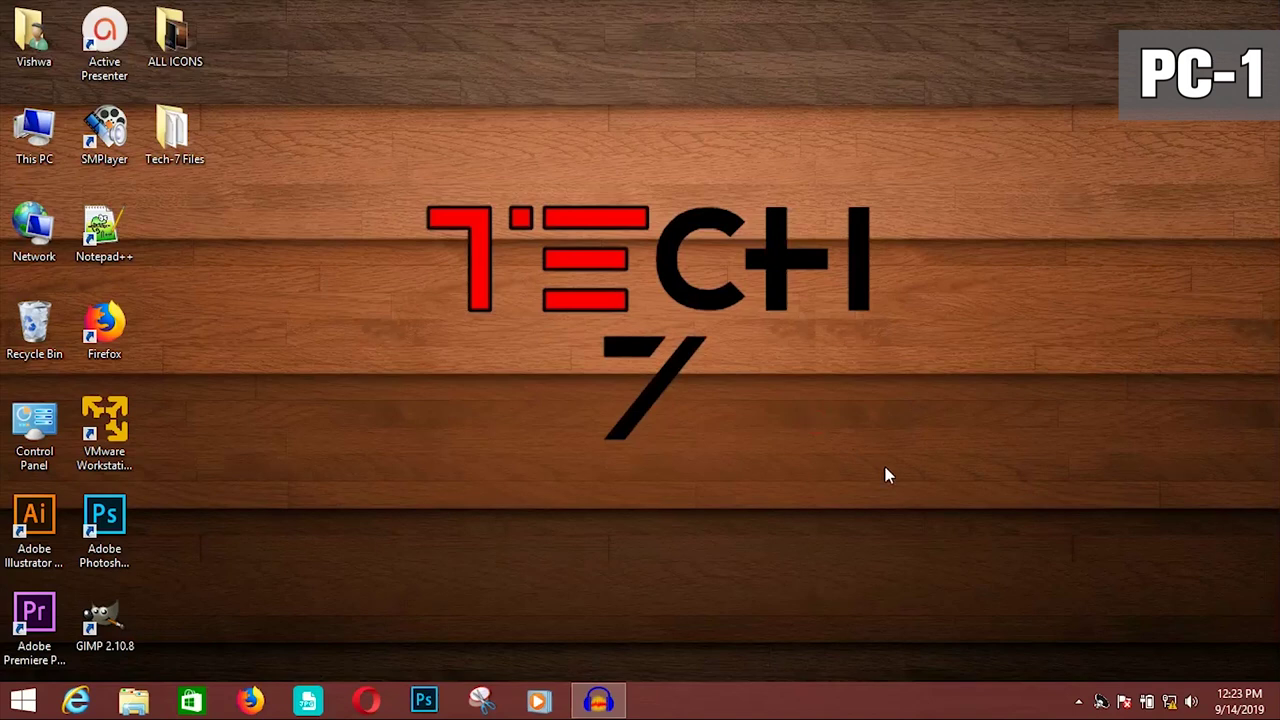
- Check the available network connections, and open the Network and Sharing Center on PC-1
click(1170, 704)
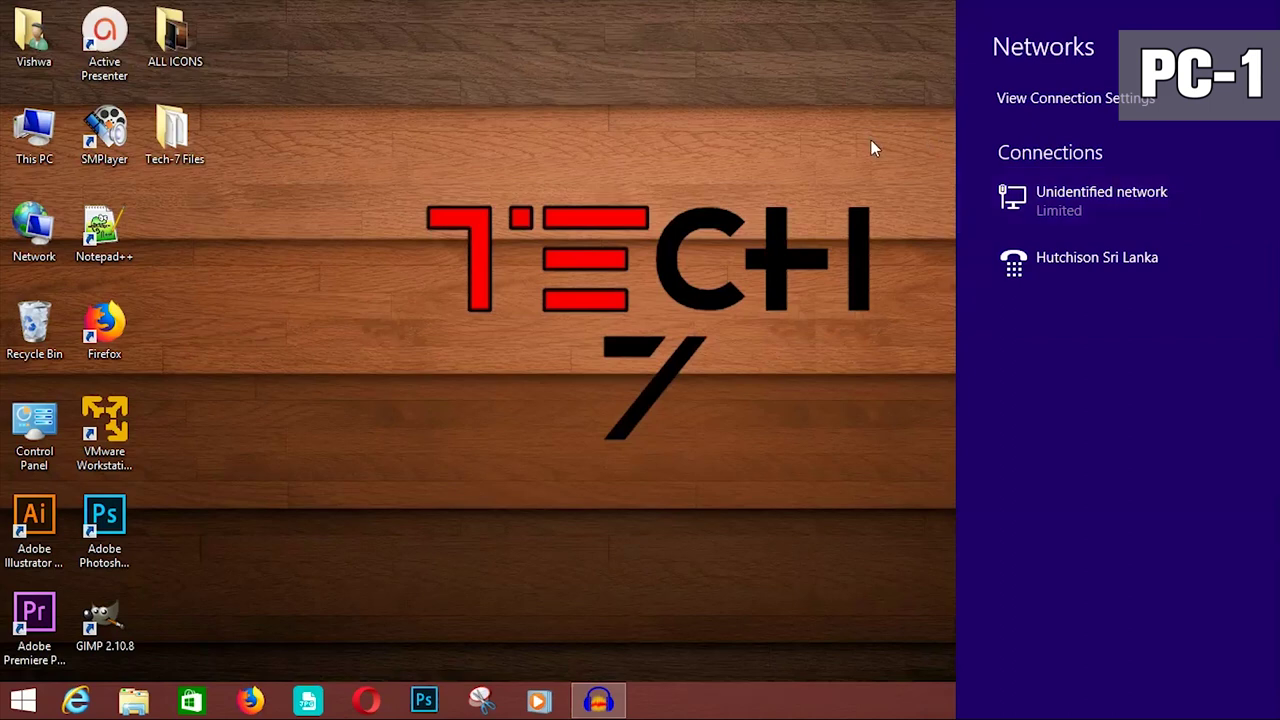
click(1169, 703)
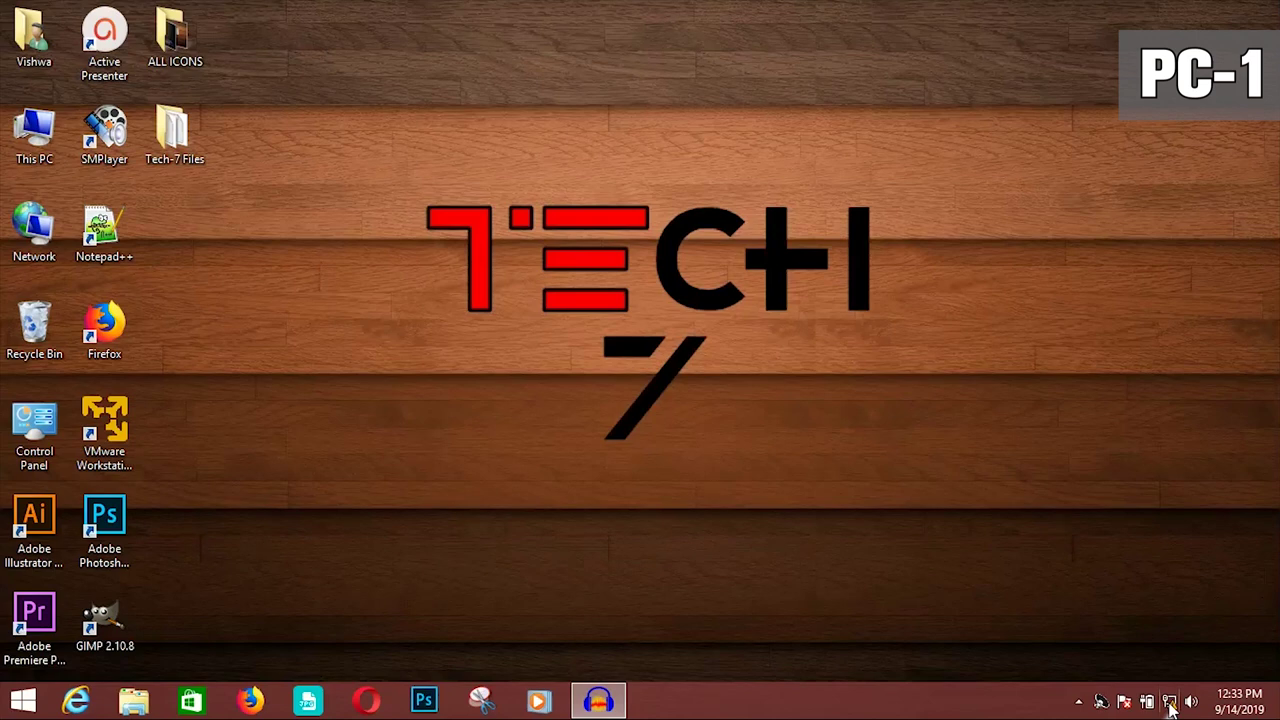
right_click(1170, 704)
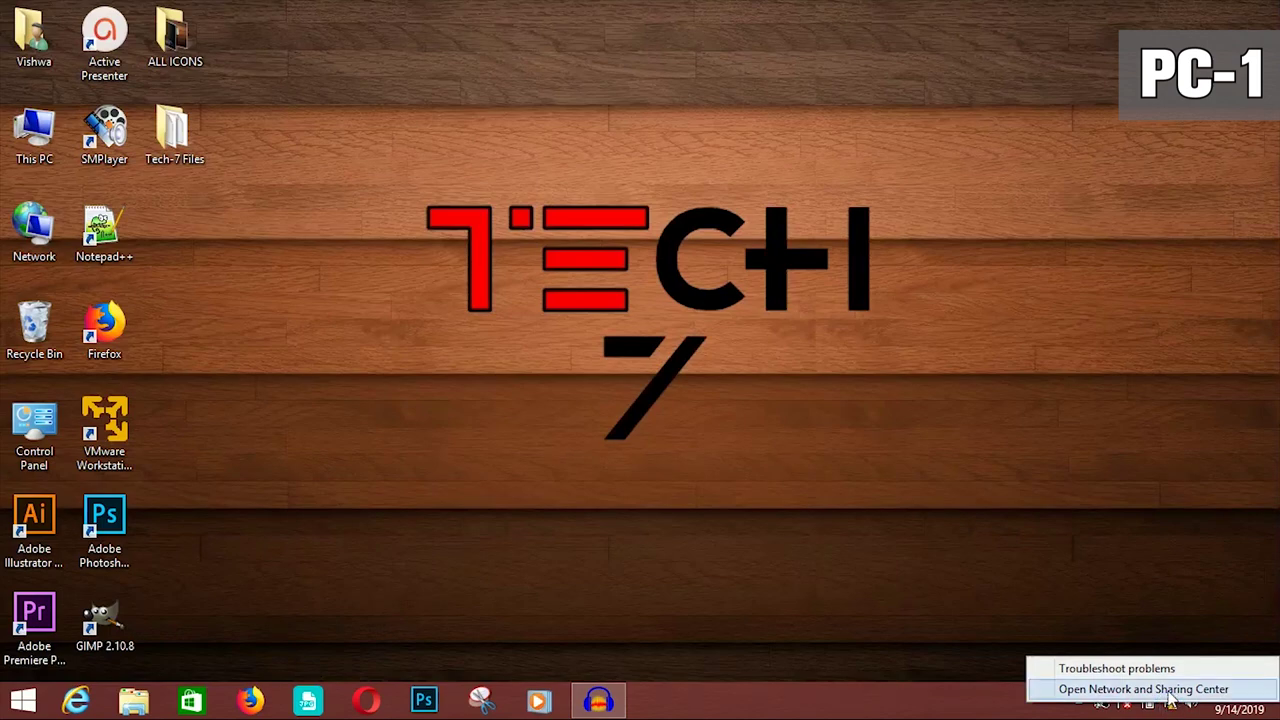
click(1172, 692)
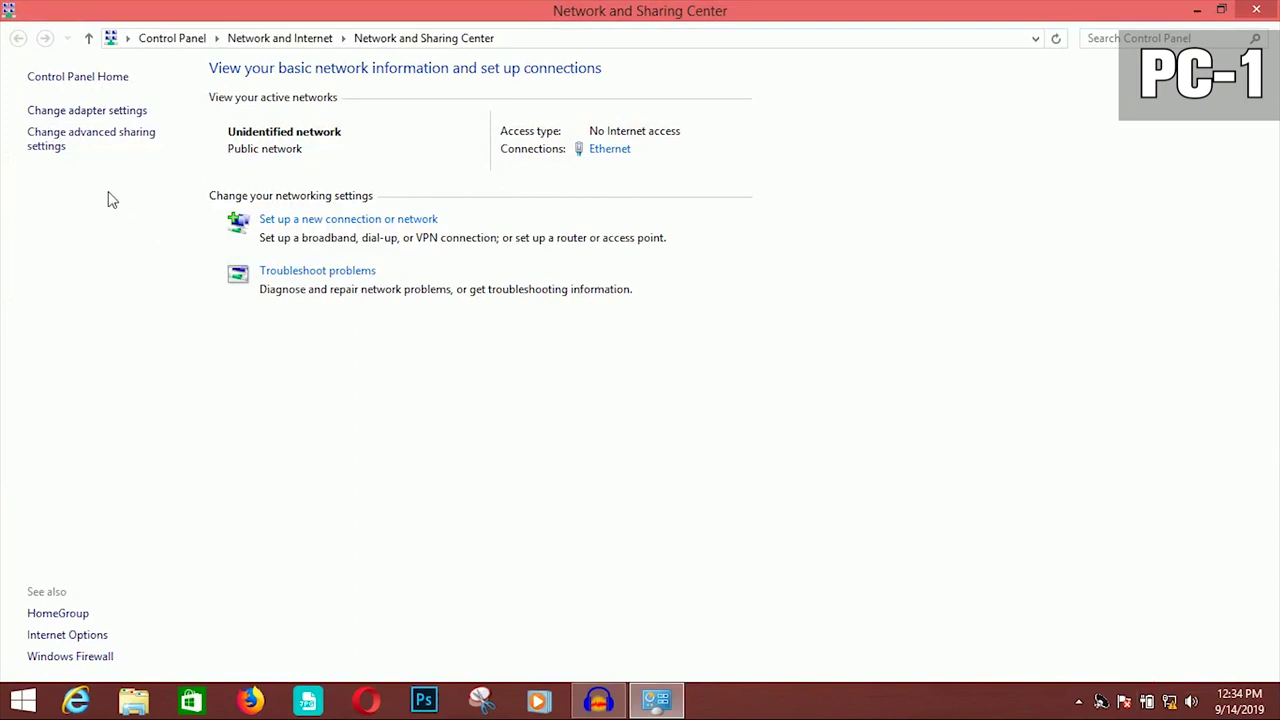
- In the advanced sharing settings, turn on network discovery for the Private profile, turn off password protected sharing, and save the changes
click(77, 141)
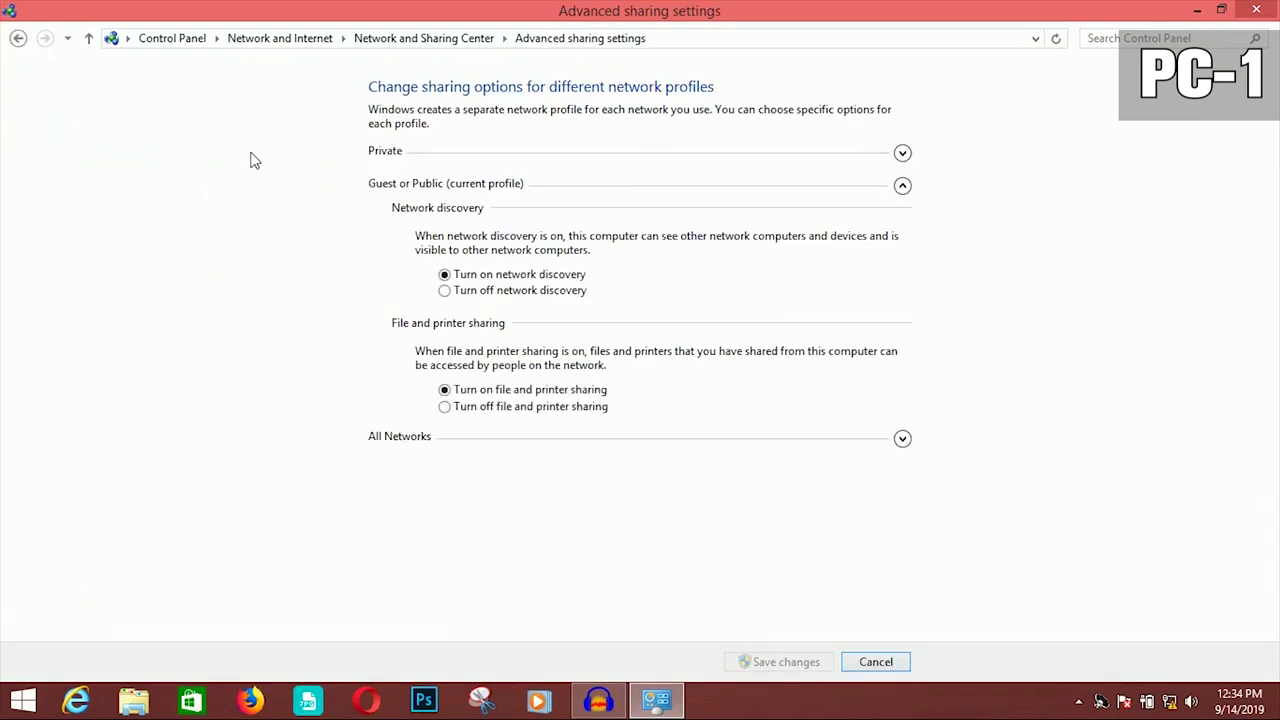
click(903, 155)
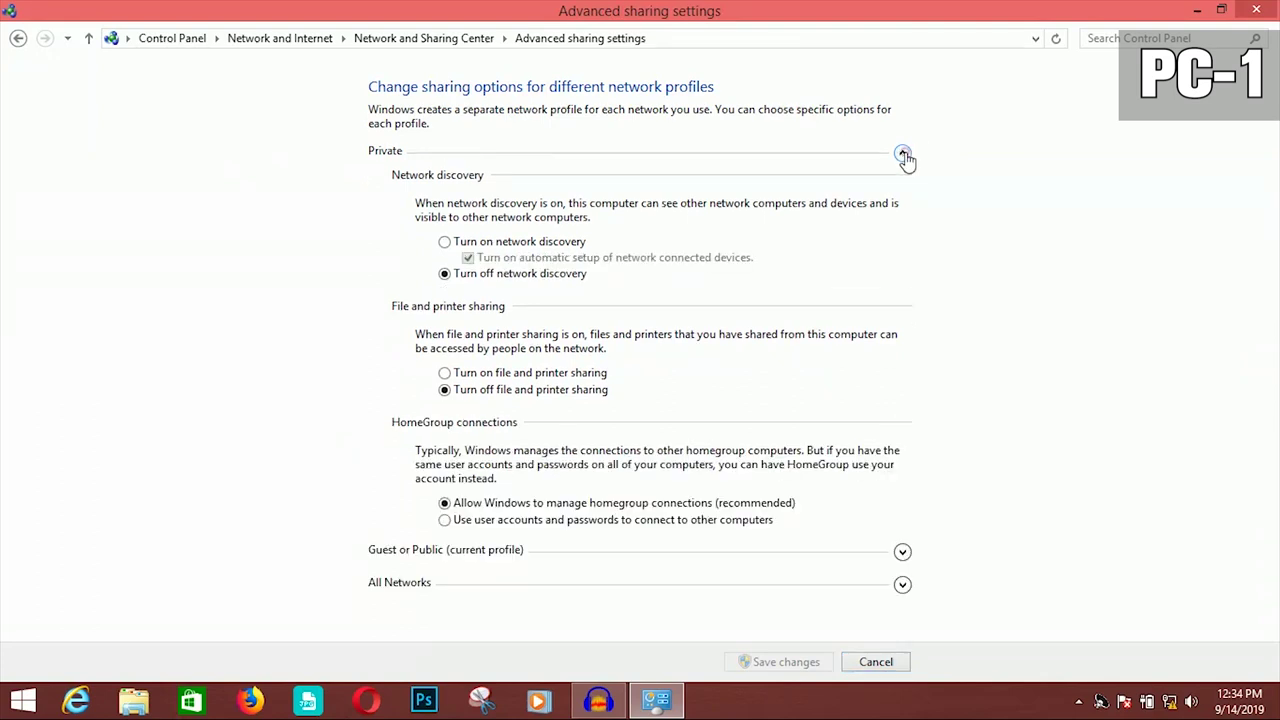
click(445, 243)
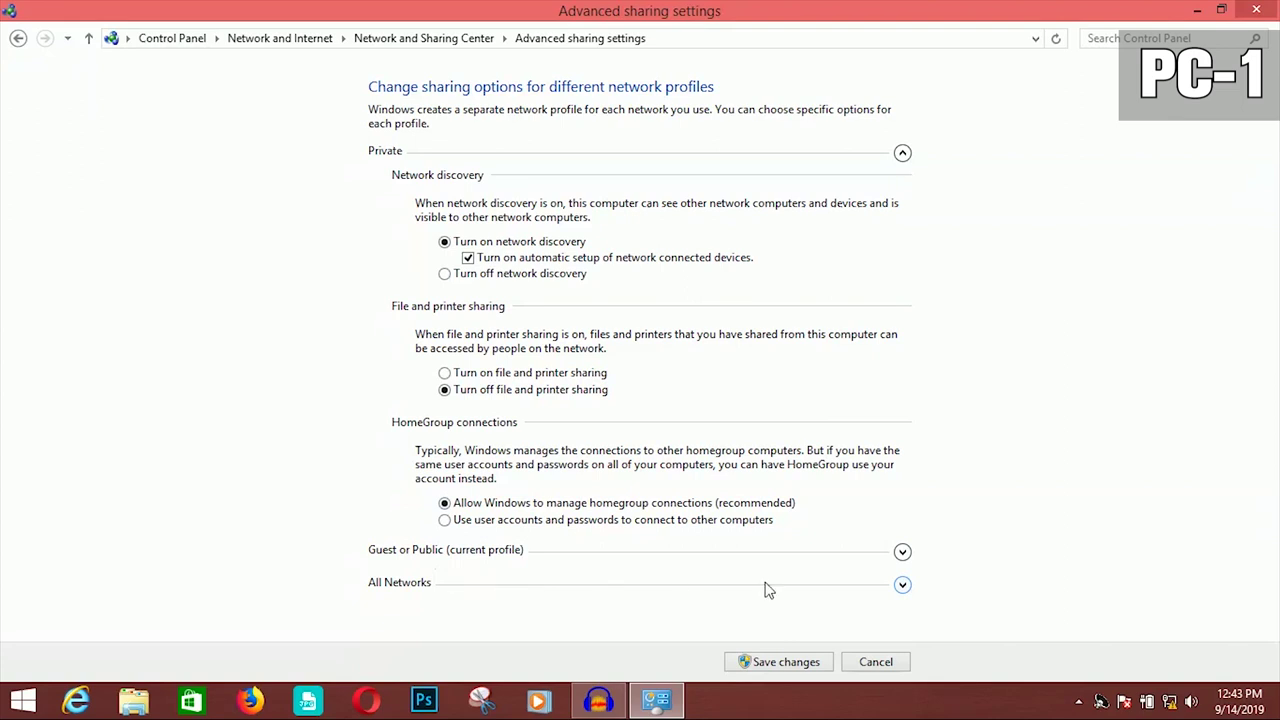
click(902, 585)
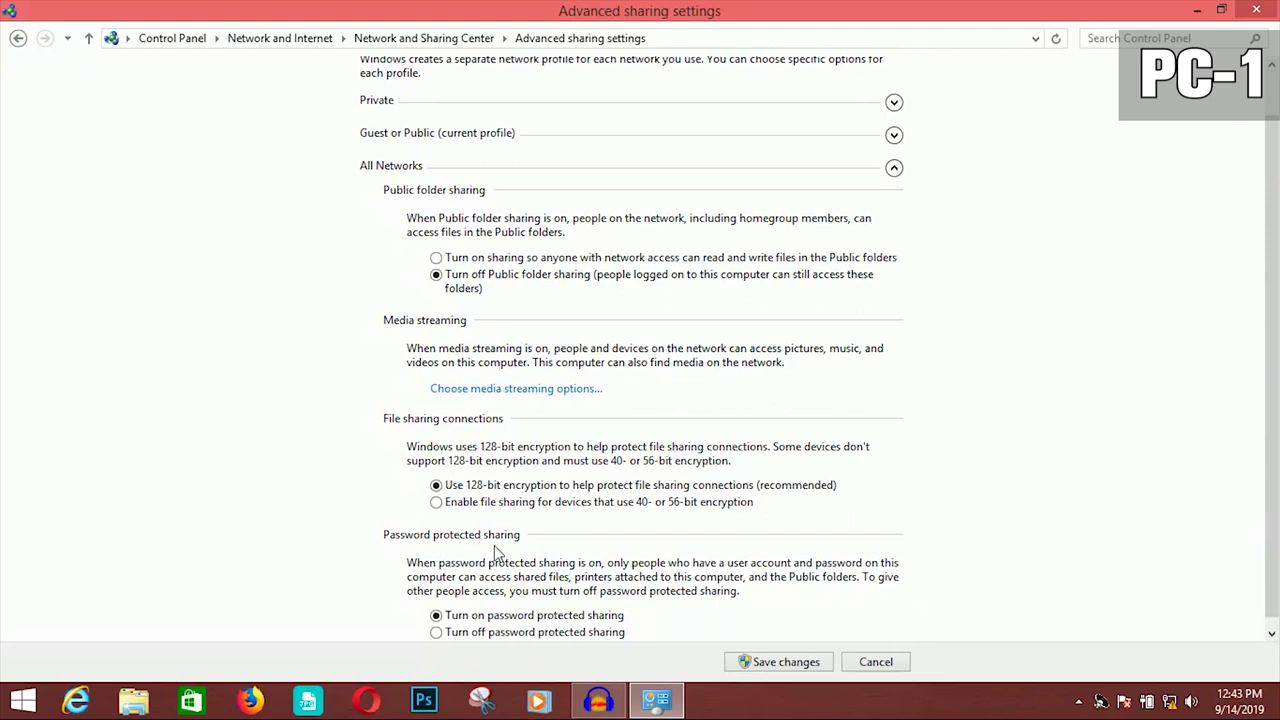
click(490, 638)
click(797, 672)
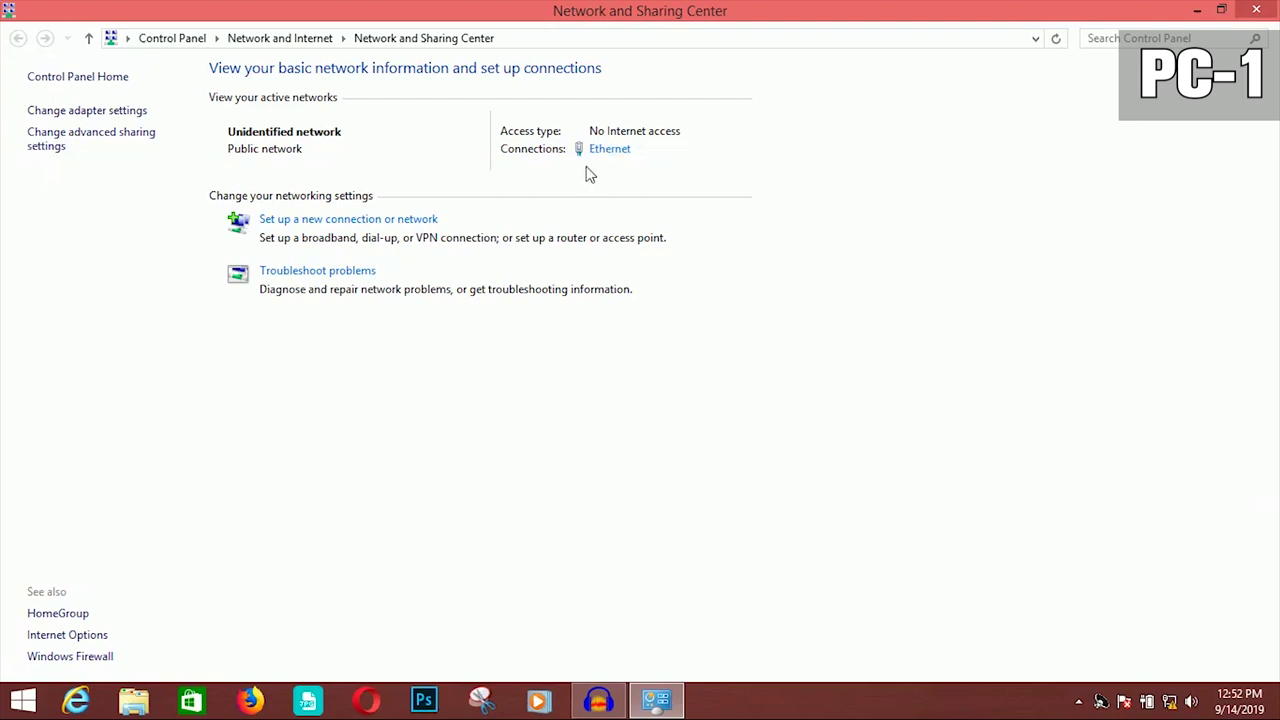
- Open the Internet Protocol Version 4 (TCP/IPv4) properties of the Ethernet connection
click(605, 150)
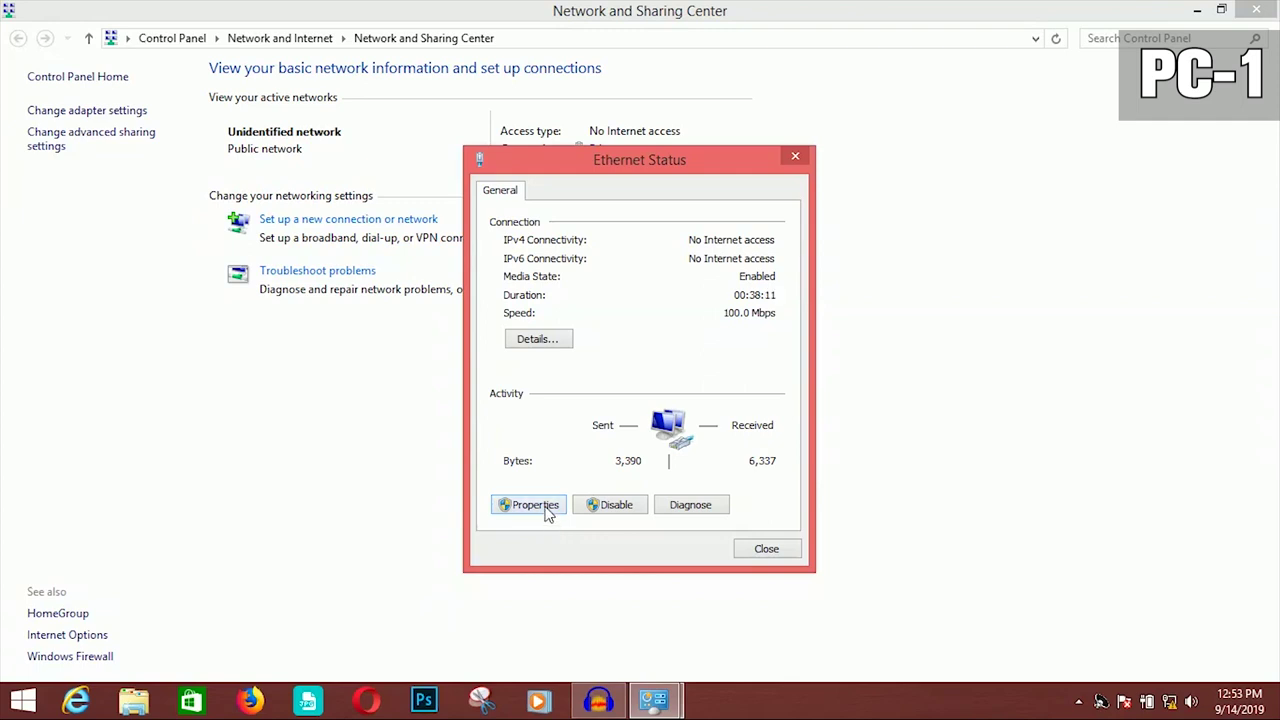
click(547, 514)
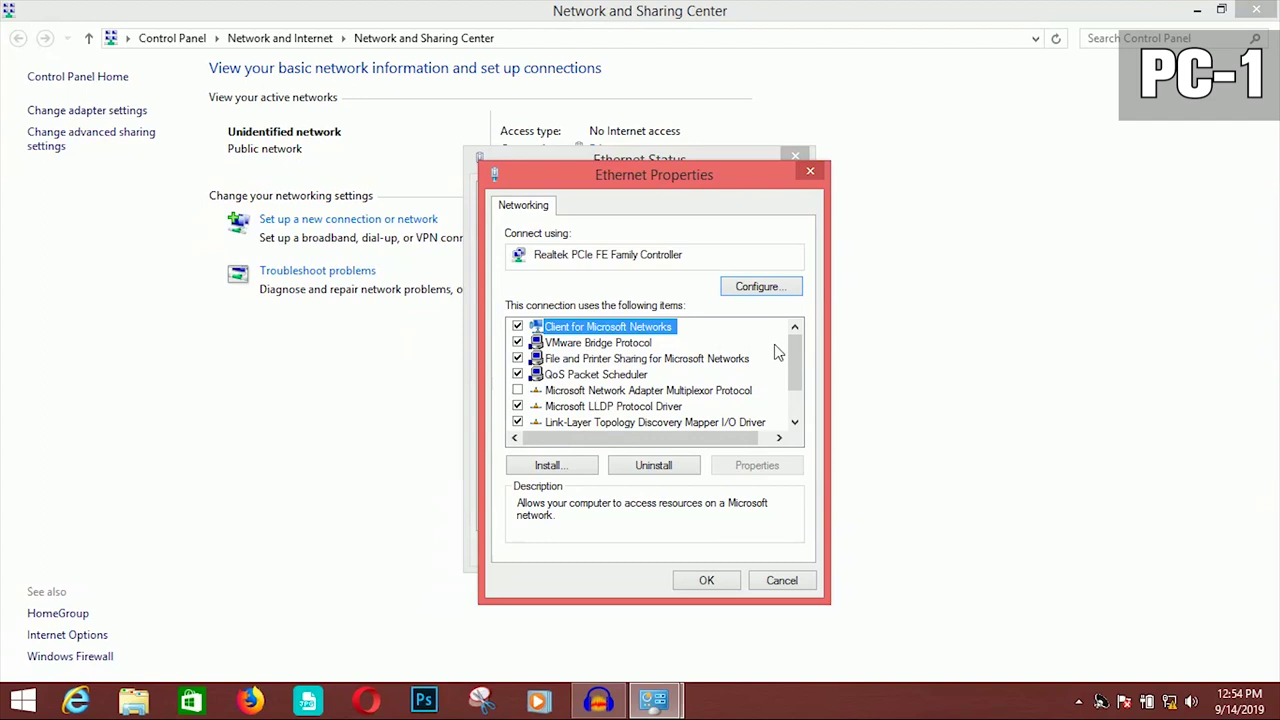
scroll(795, 392, down, 1)
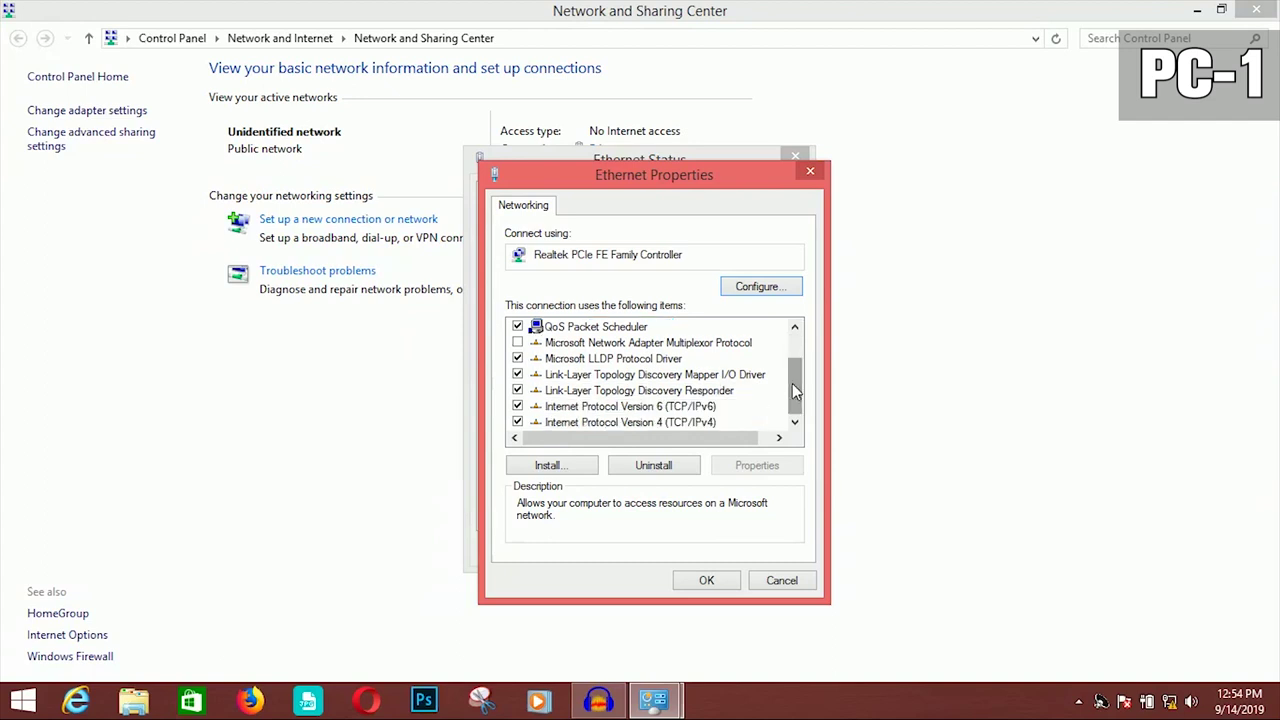
click(697, 424)
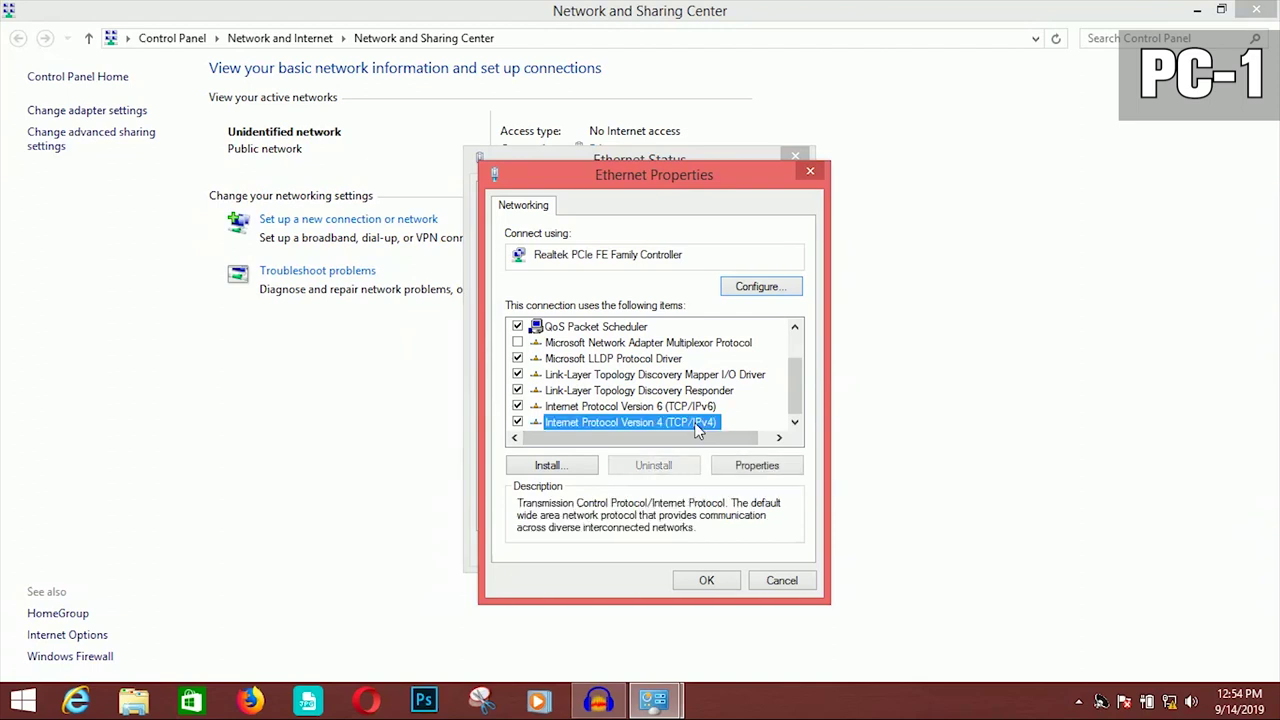
click(757, 466)
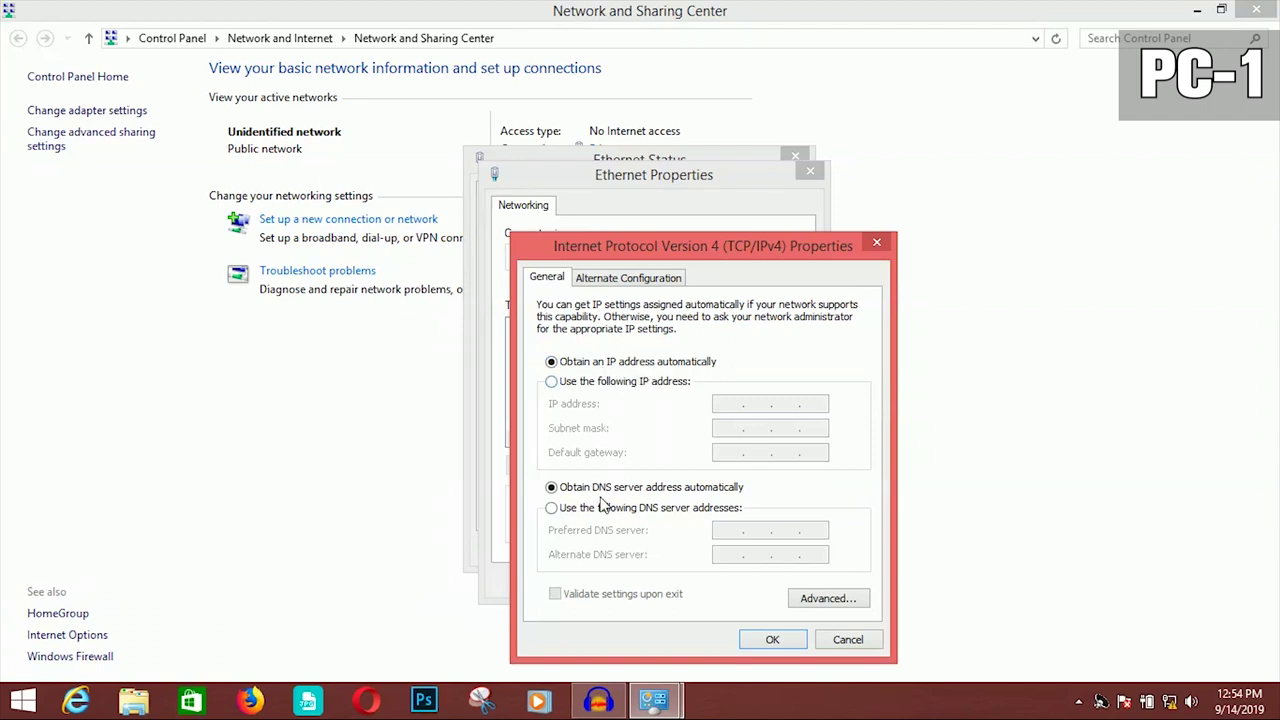
- Assign the static IP address 192.168.1.10 with subnet mask 255.255.255.0 and default gateway 192.168.1.1
click(612, 389)
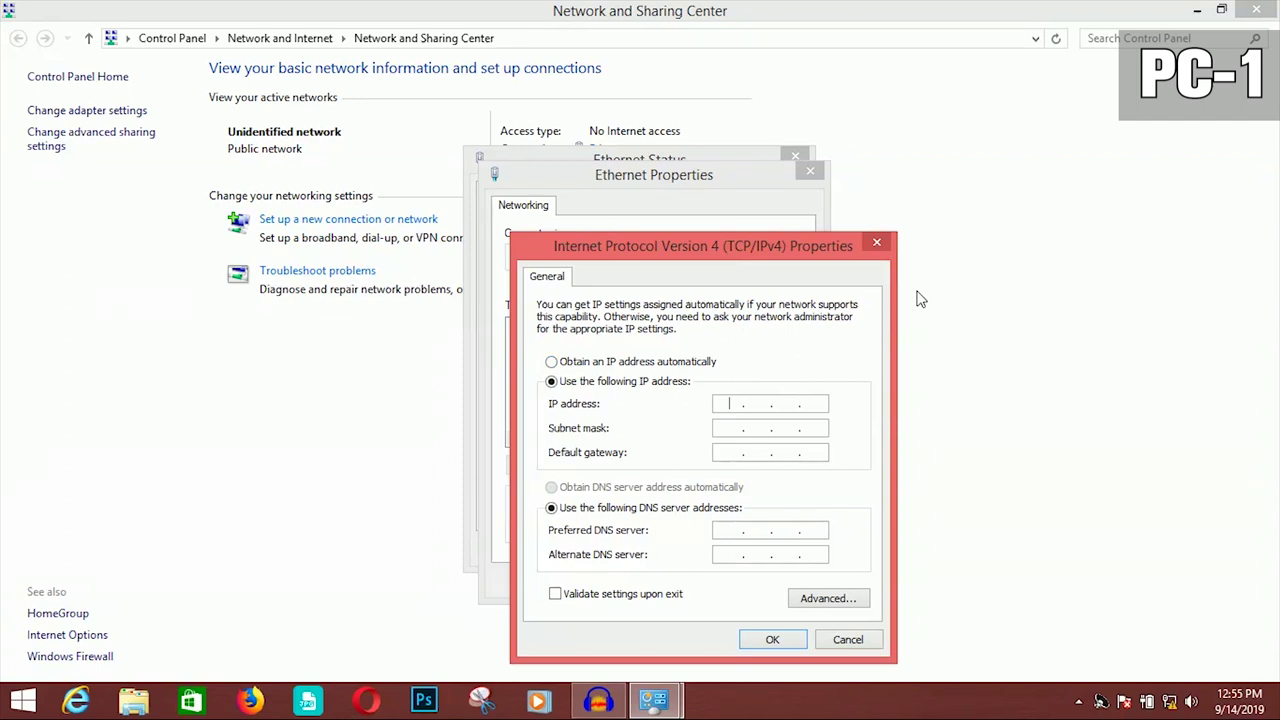
text(192.168.1.10)
click(733, 434)
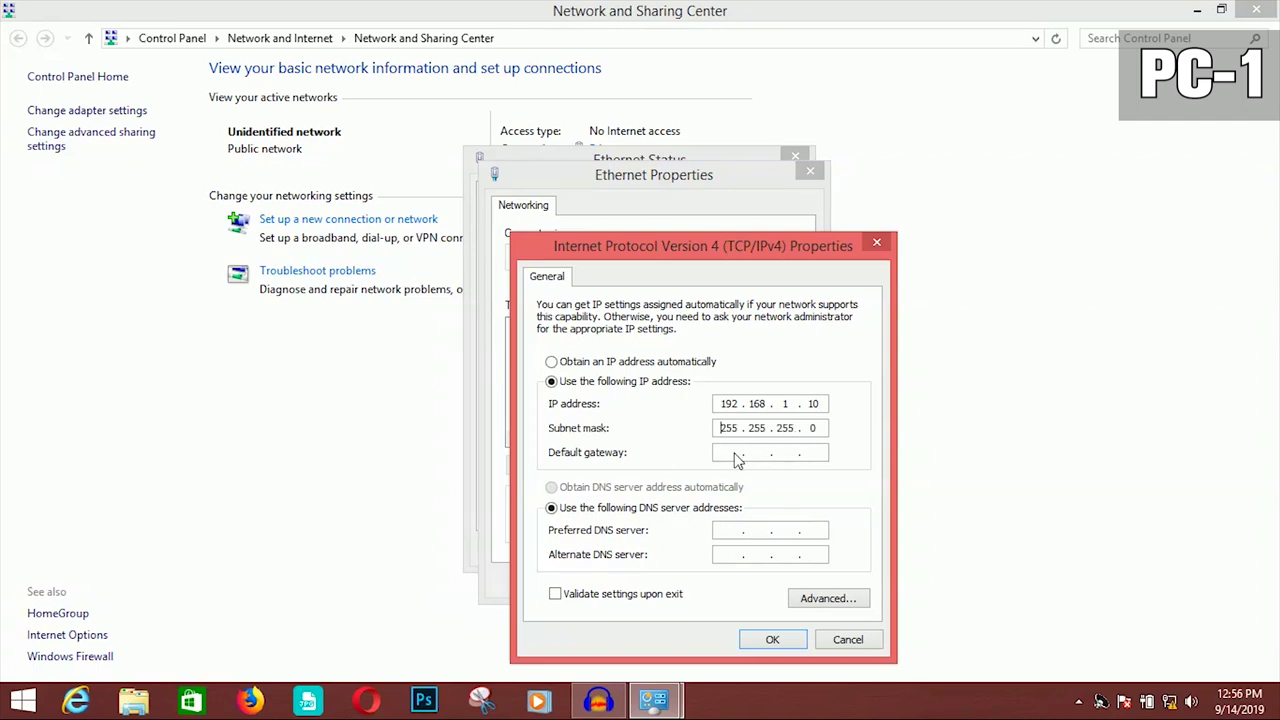
click(730, 457)
text(192 . 168 . 1 . 1)
- Set the preferred DNS server to 8.8.8.8 and the alternate to 4.4.4.4, accept the settings, and close the network windows
key(Tab)
key(Tab)
text(8 . 8 . 8 . 8)
click(731, 556)
text(4.4.4.4)
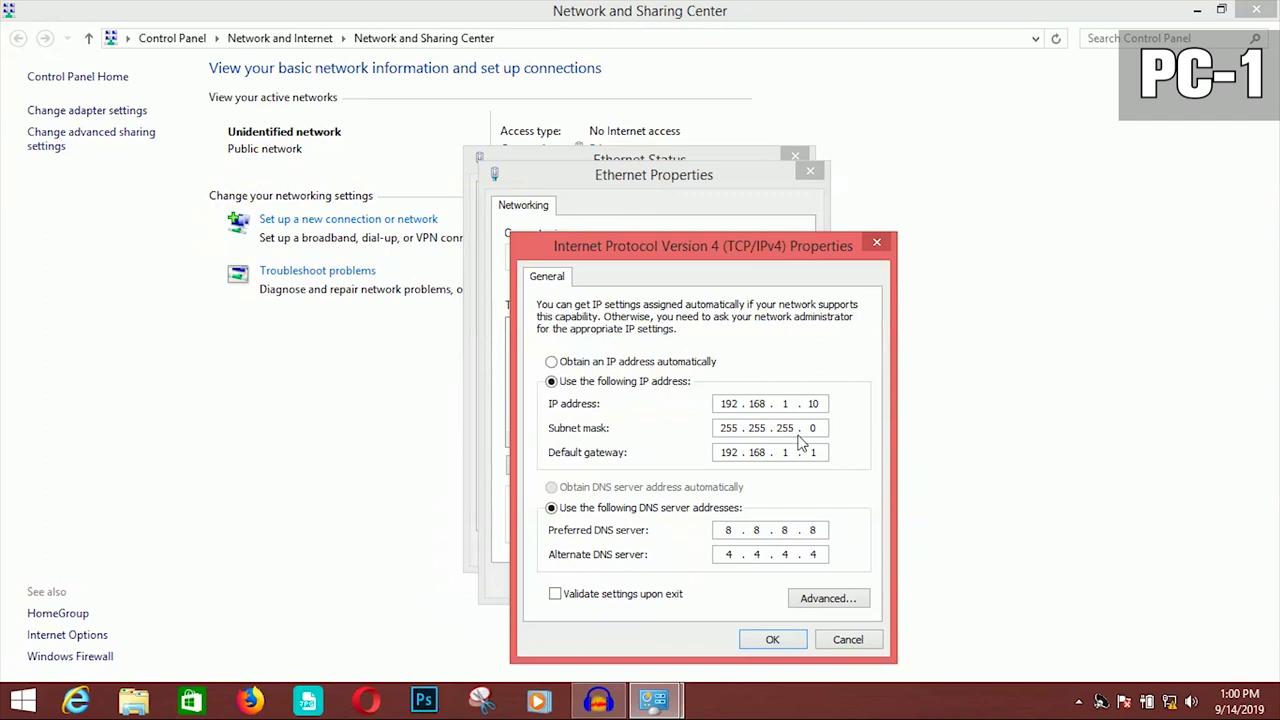
click(757, 640)
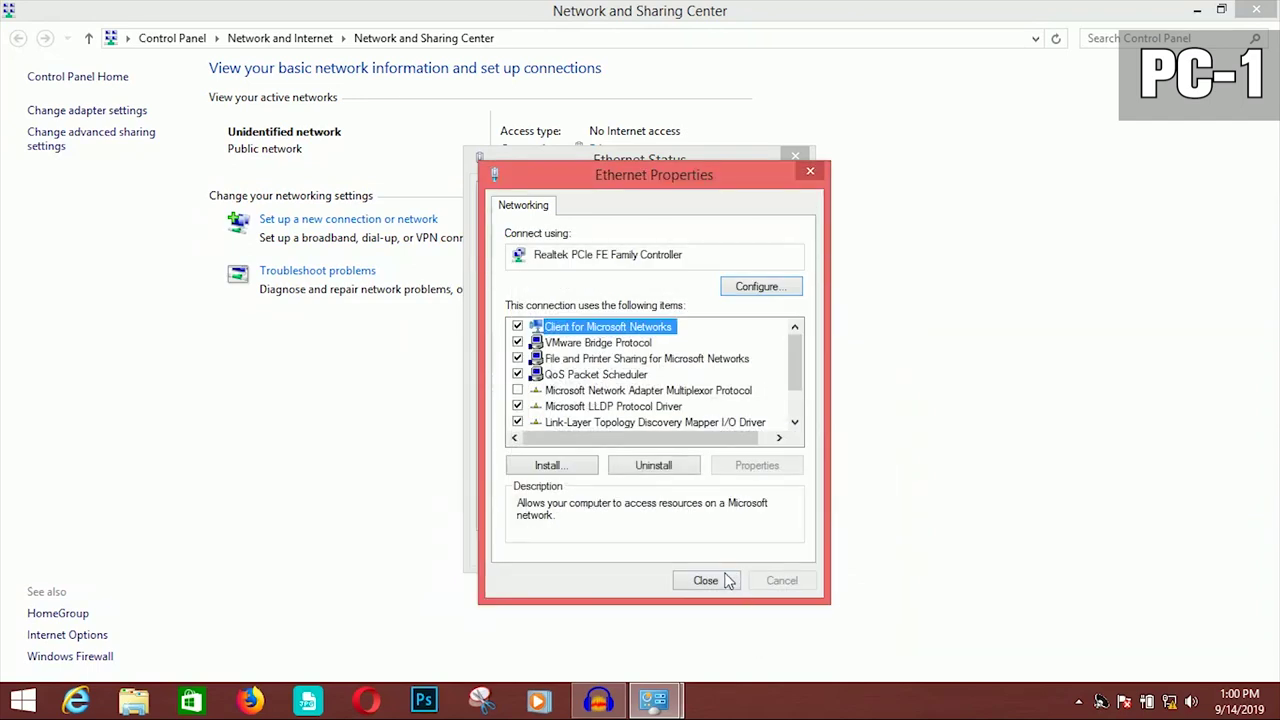
click(706, 580)
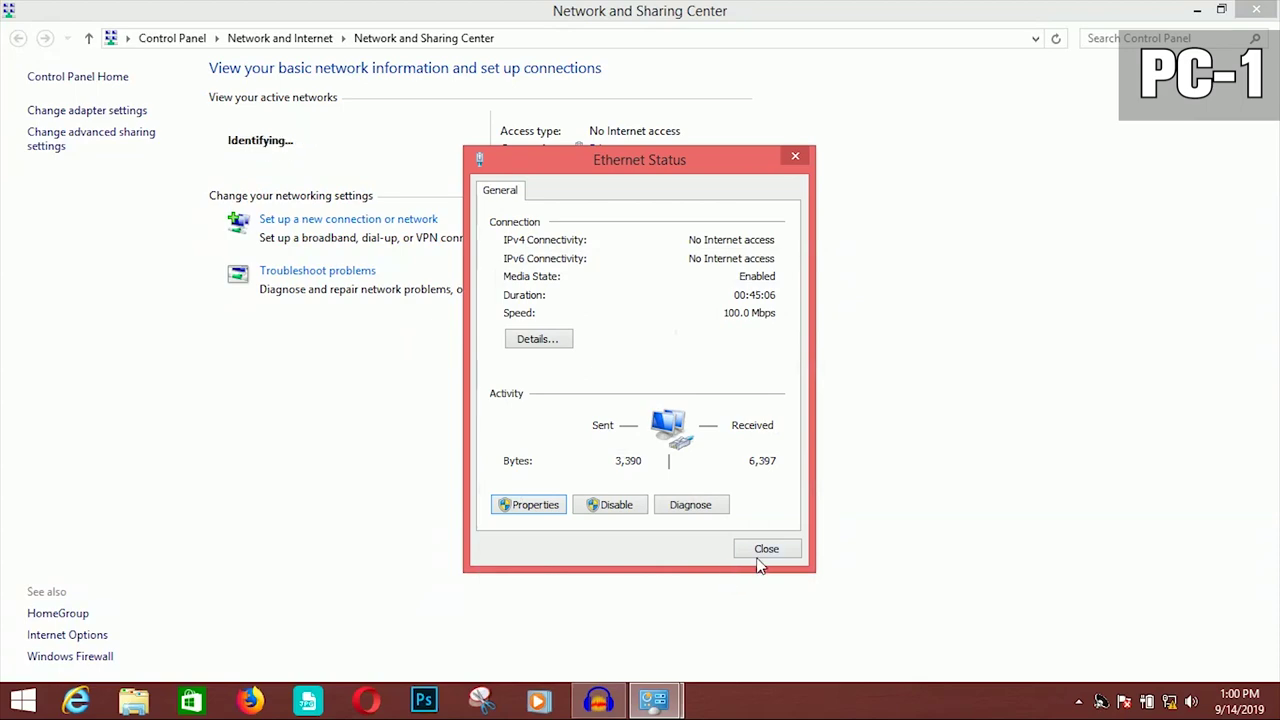
click(762, 556)
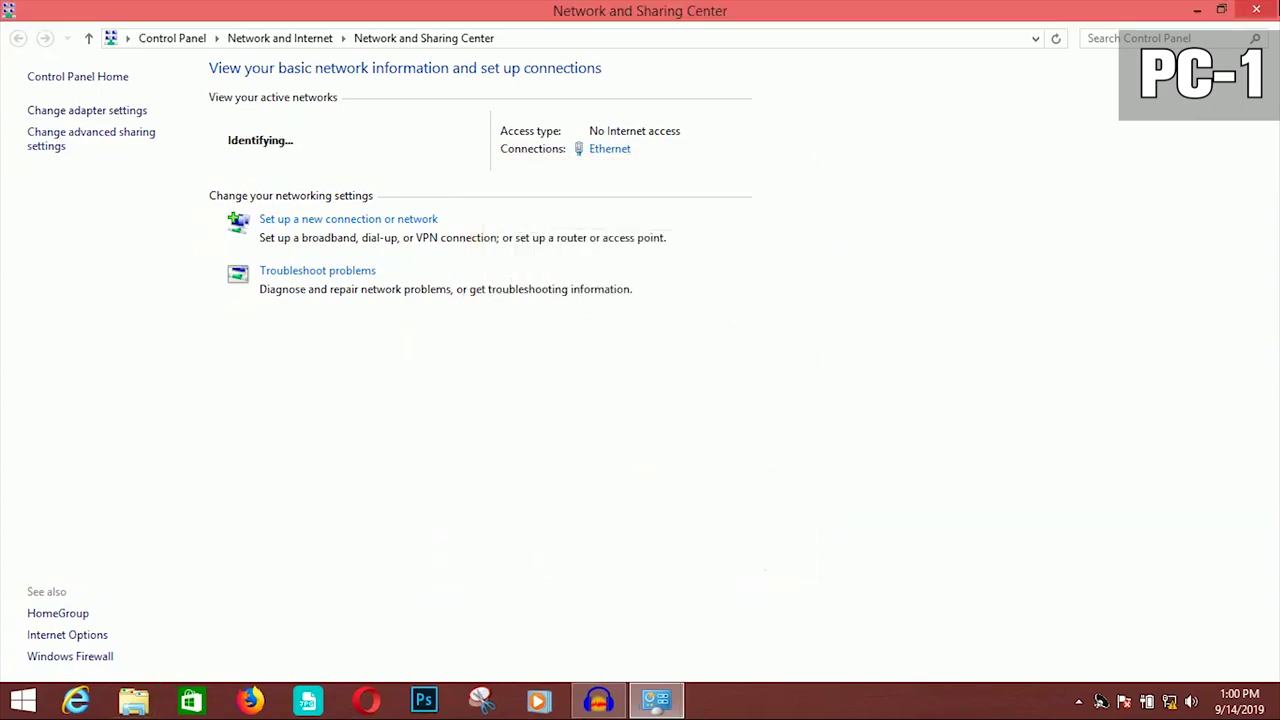
click(1256, 10)
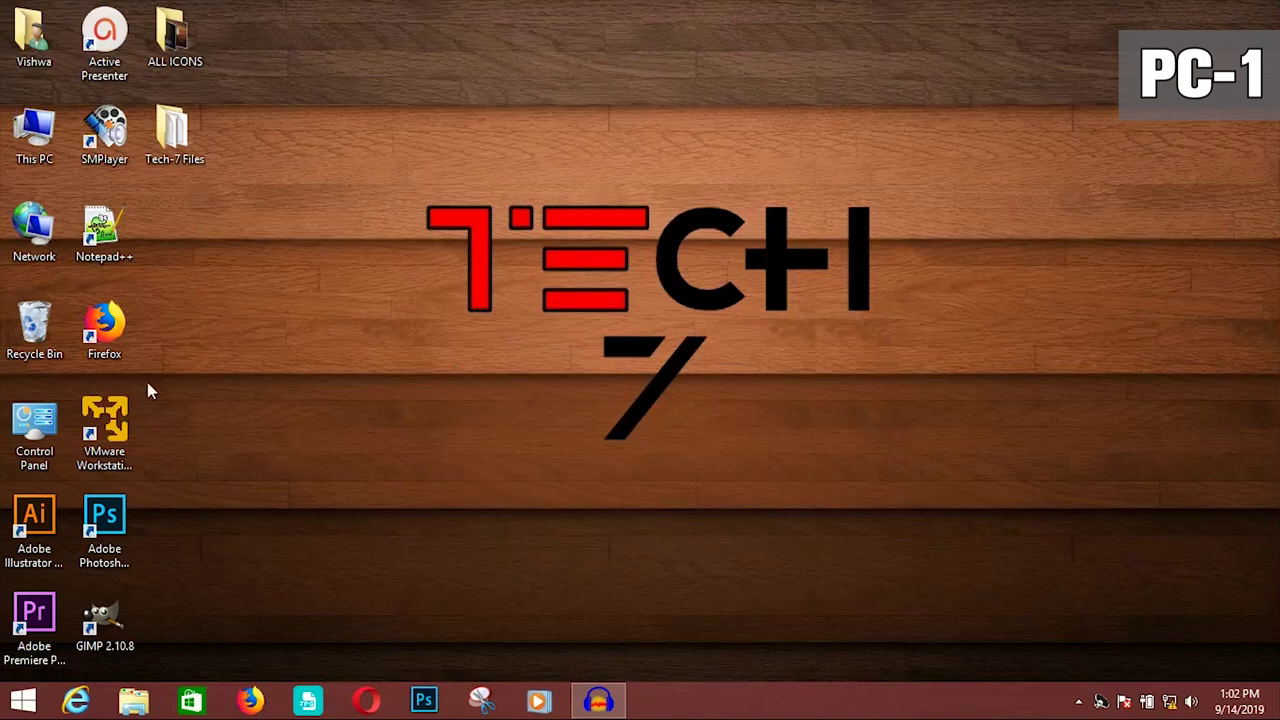
- Turn off Windows Firewall for both private and public networks through the Control Panel
double_click(34, 430)
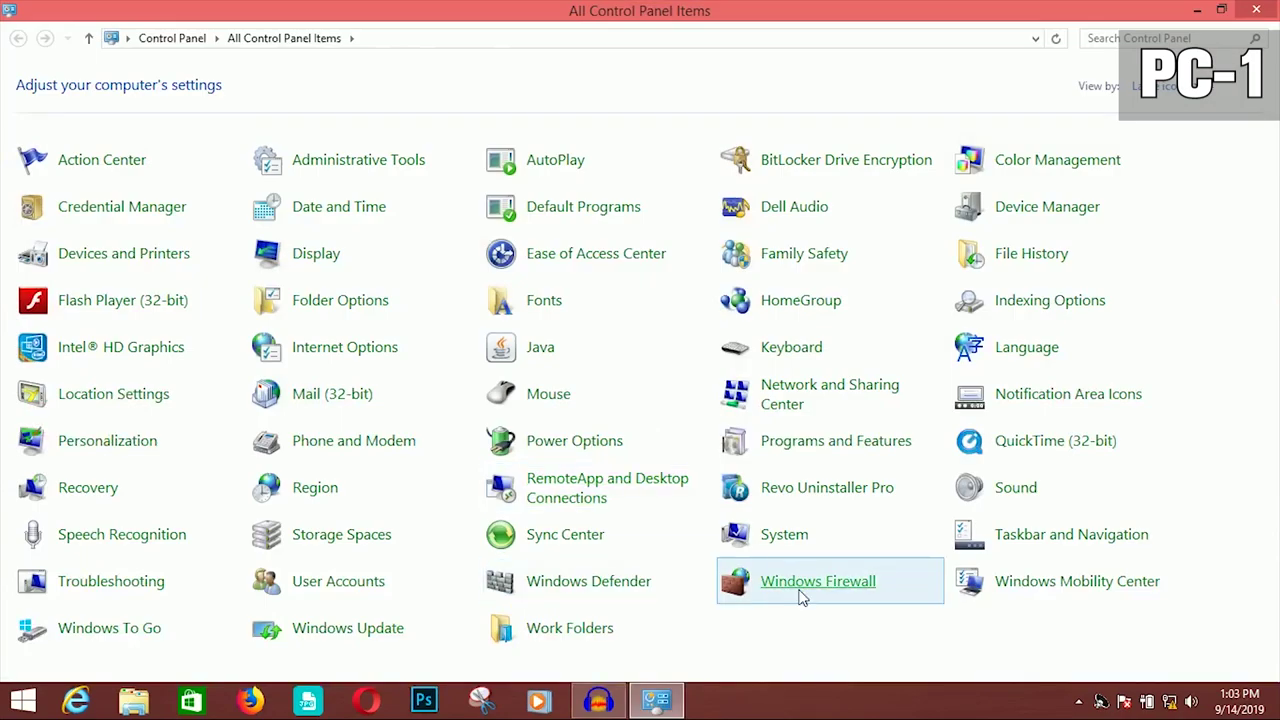
click(800, 582)
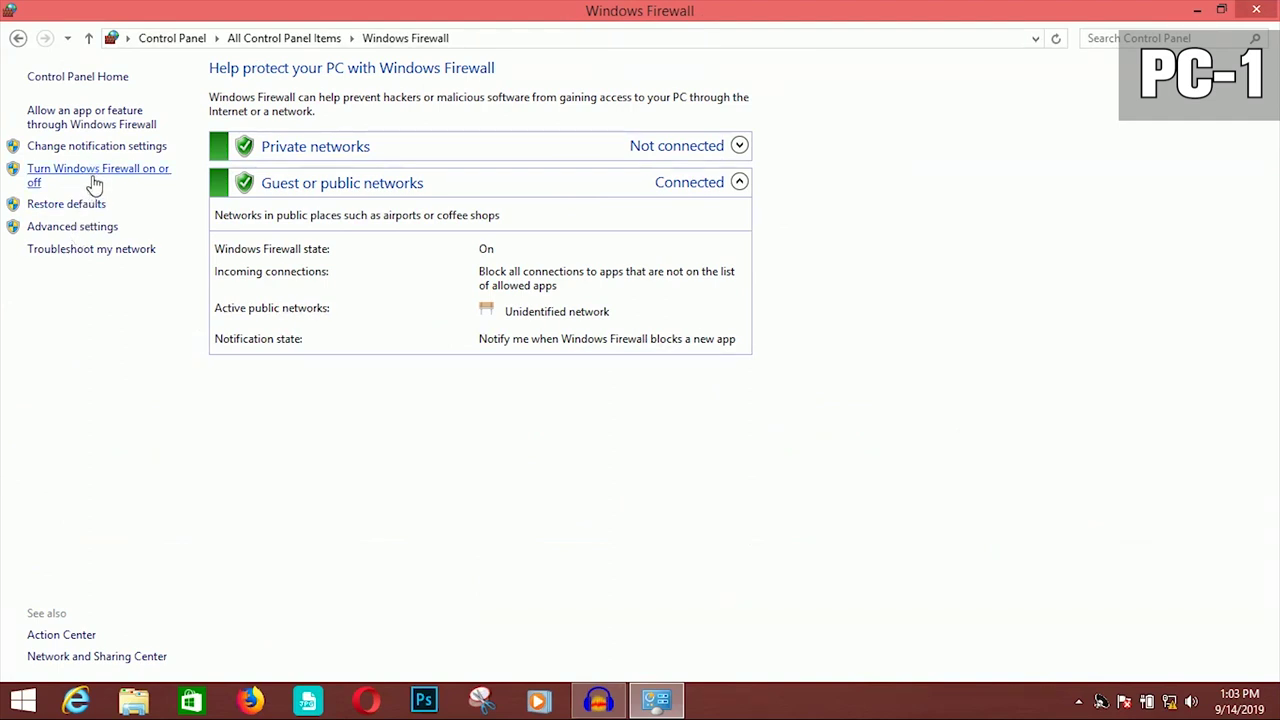
click(97, 177)
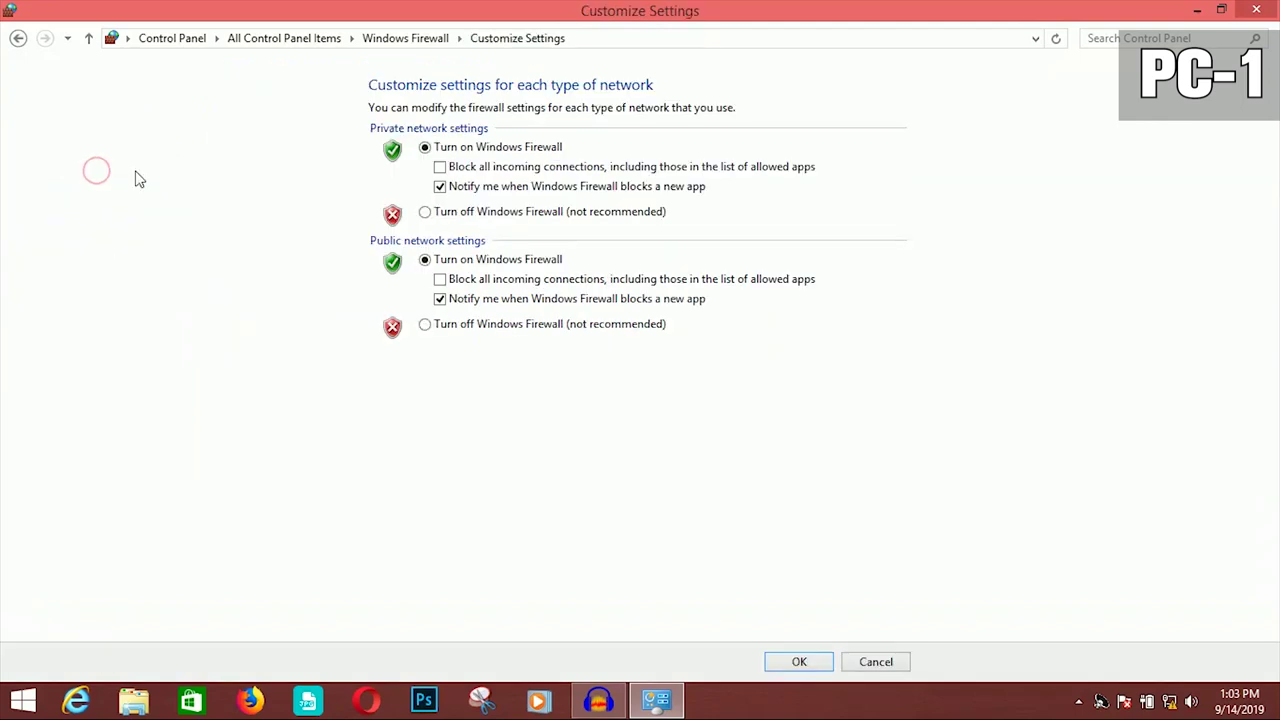
click(476, 215)
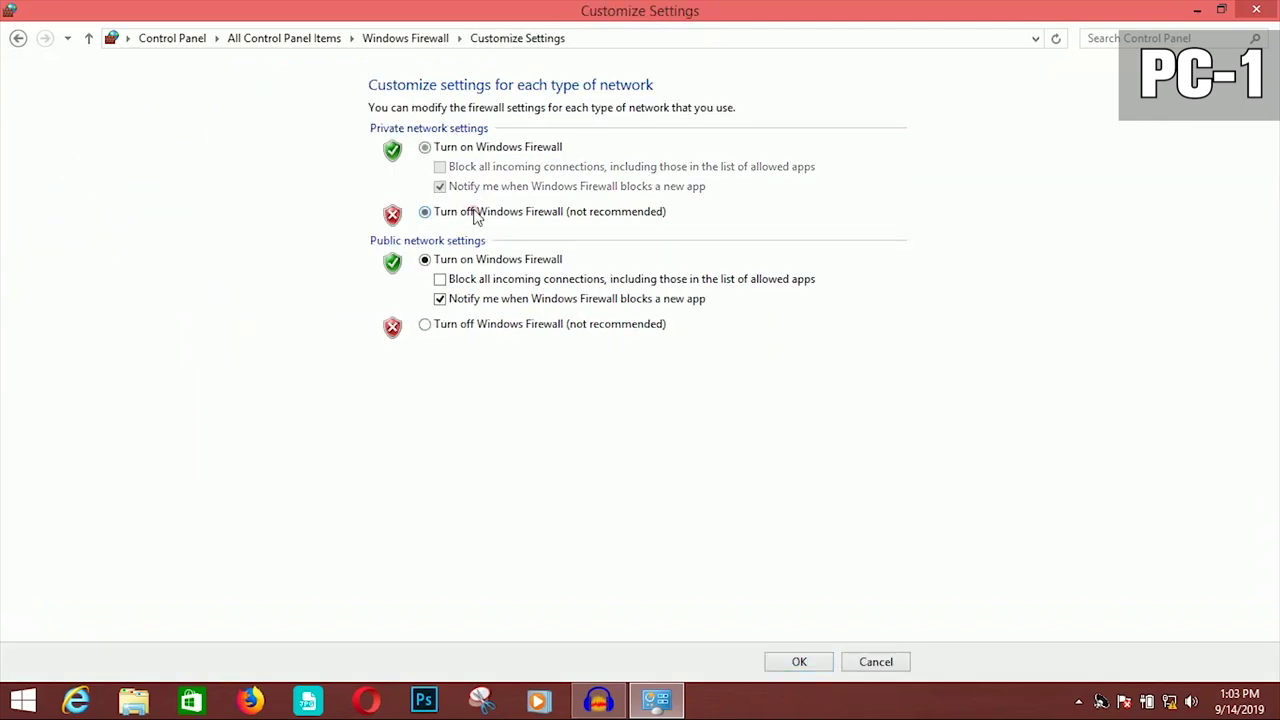
click(481, 325)
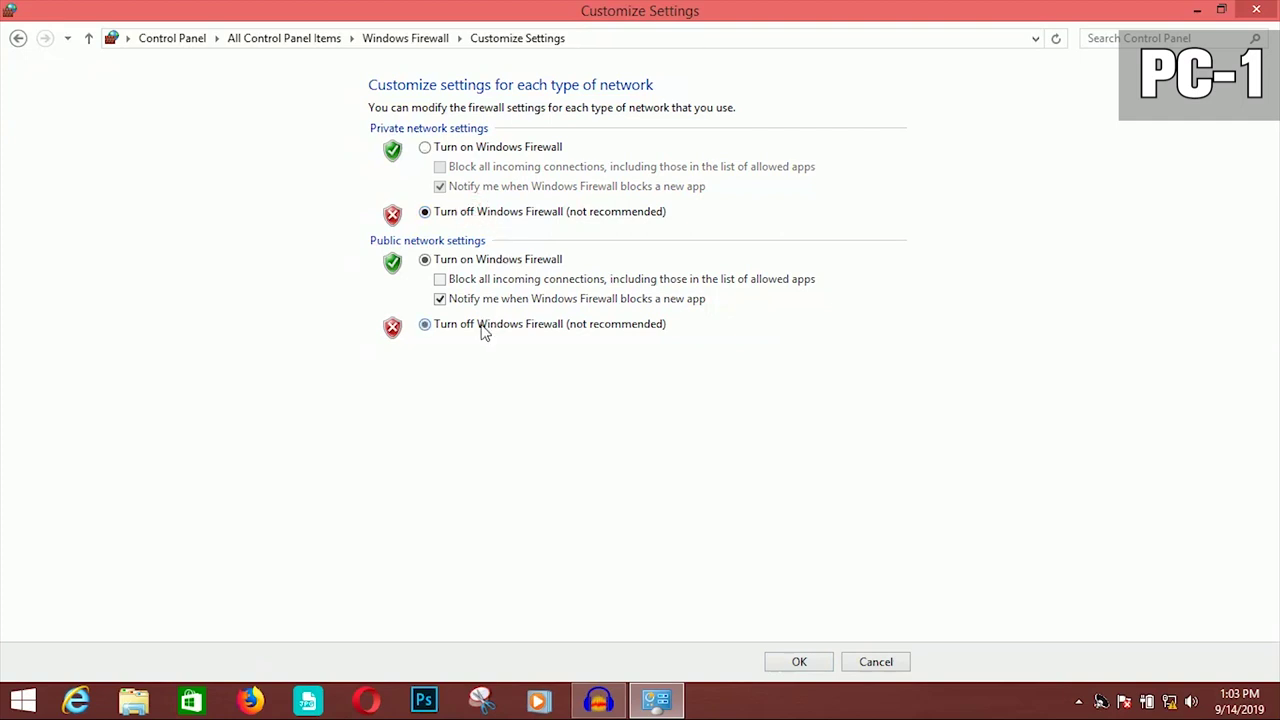
click(799, 663)
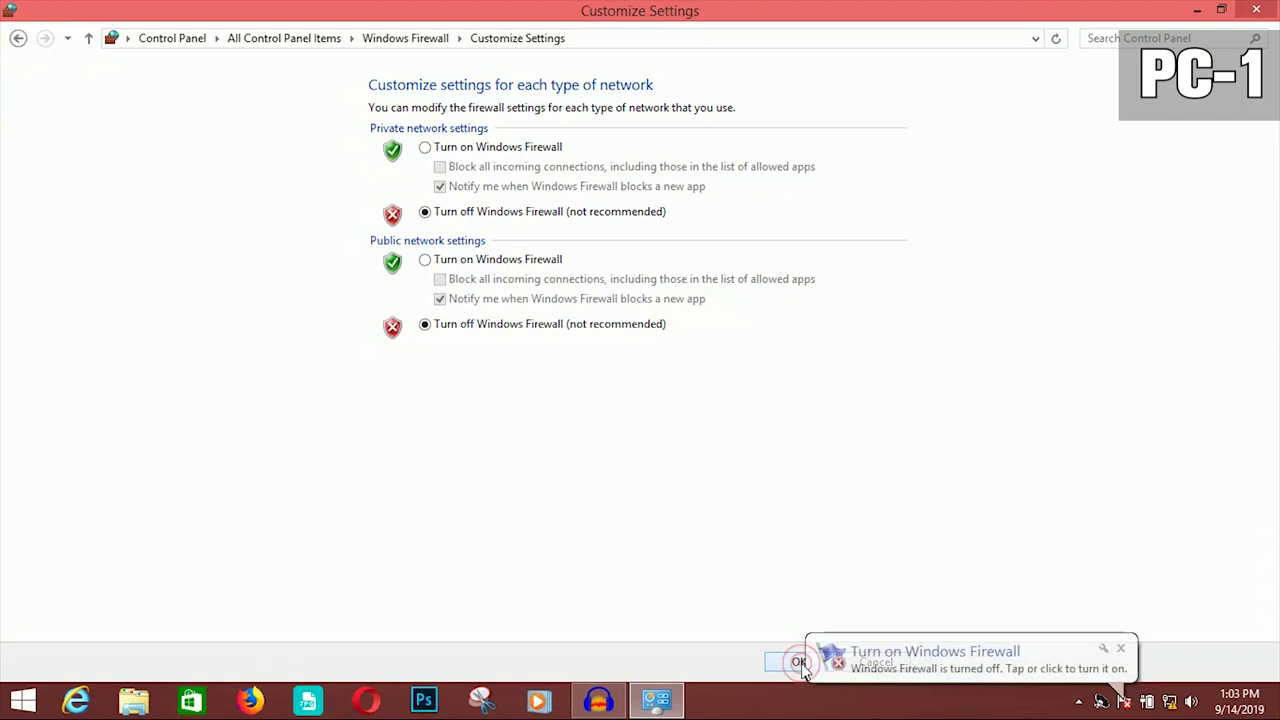
click(1122, 650)
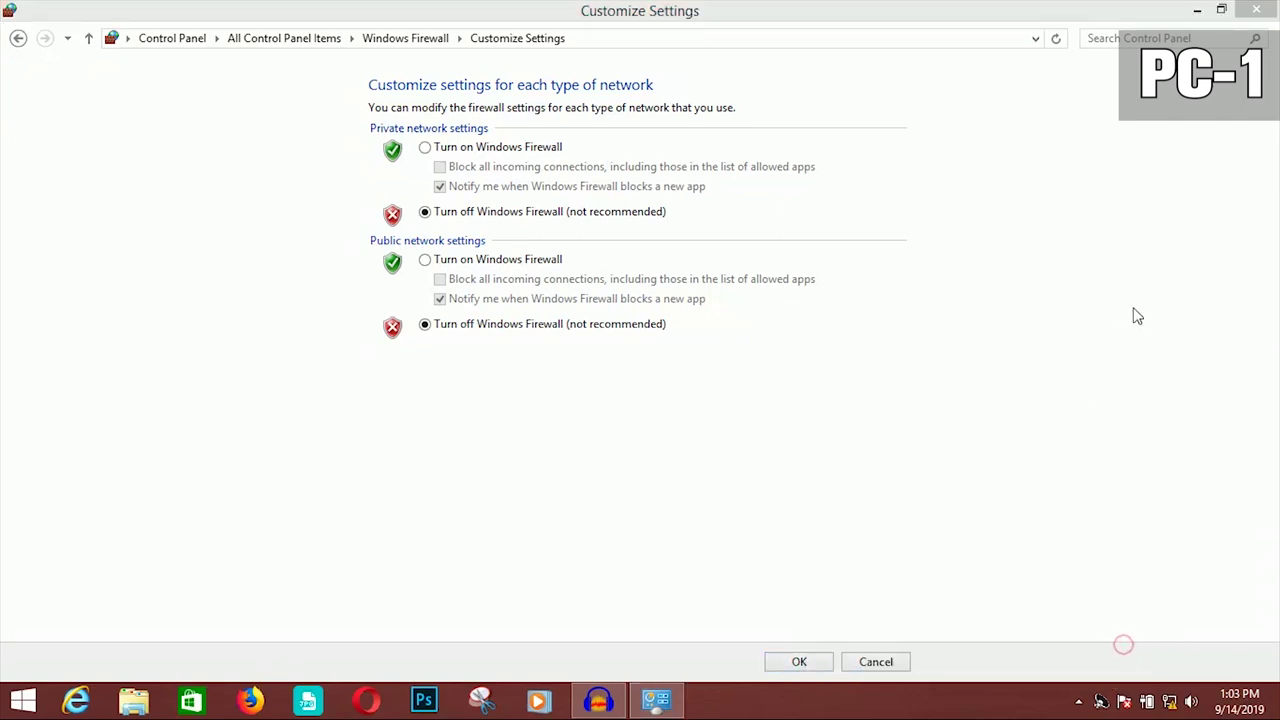
click(810, 665)
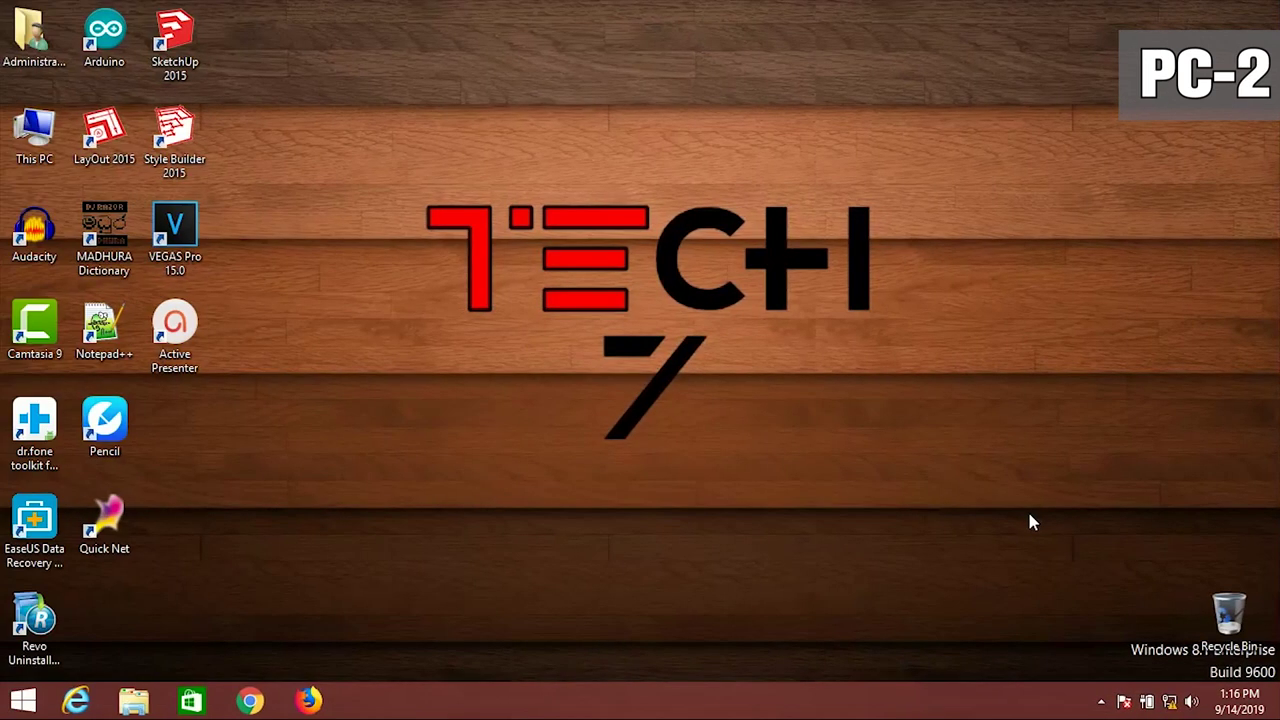
right_click(931, 190)
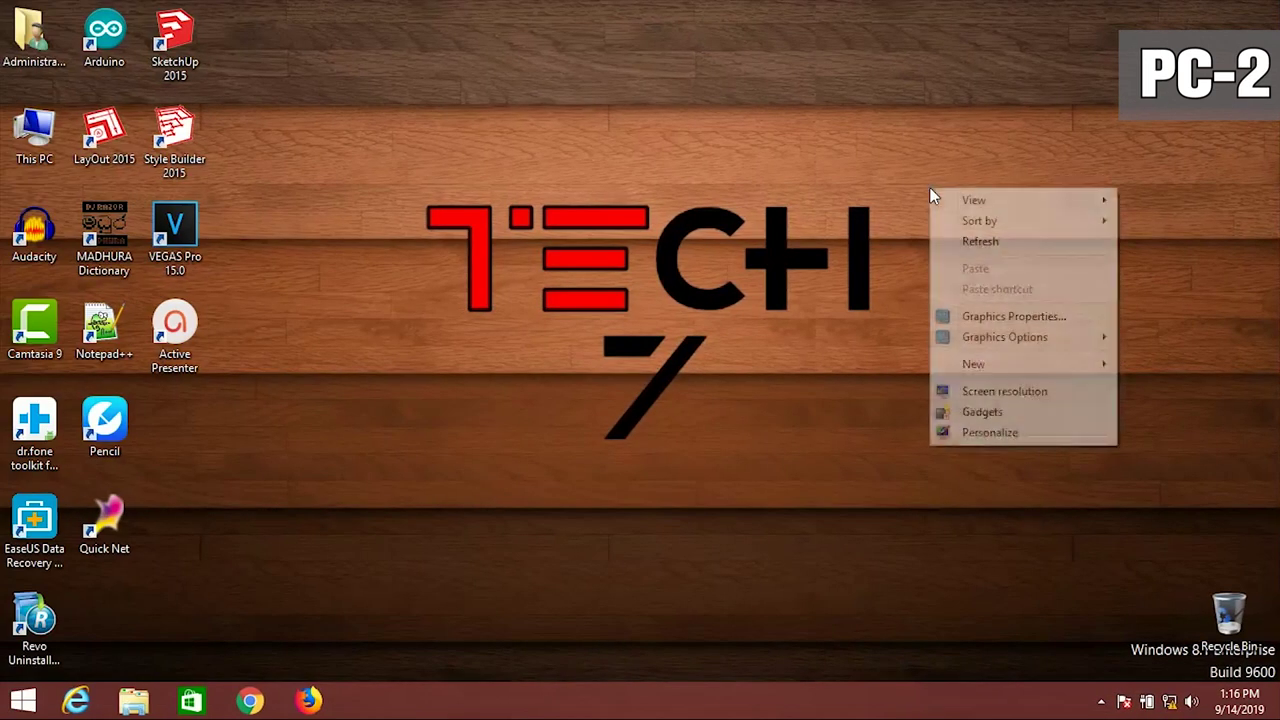
click(1008, 245)
right_click(1003, 238)
click(1048, 295)
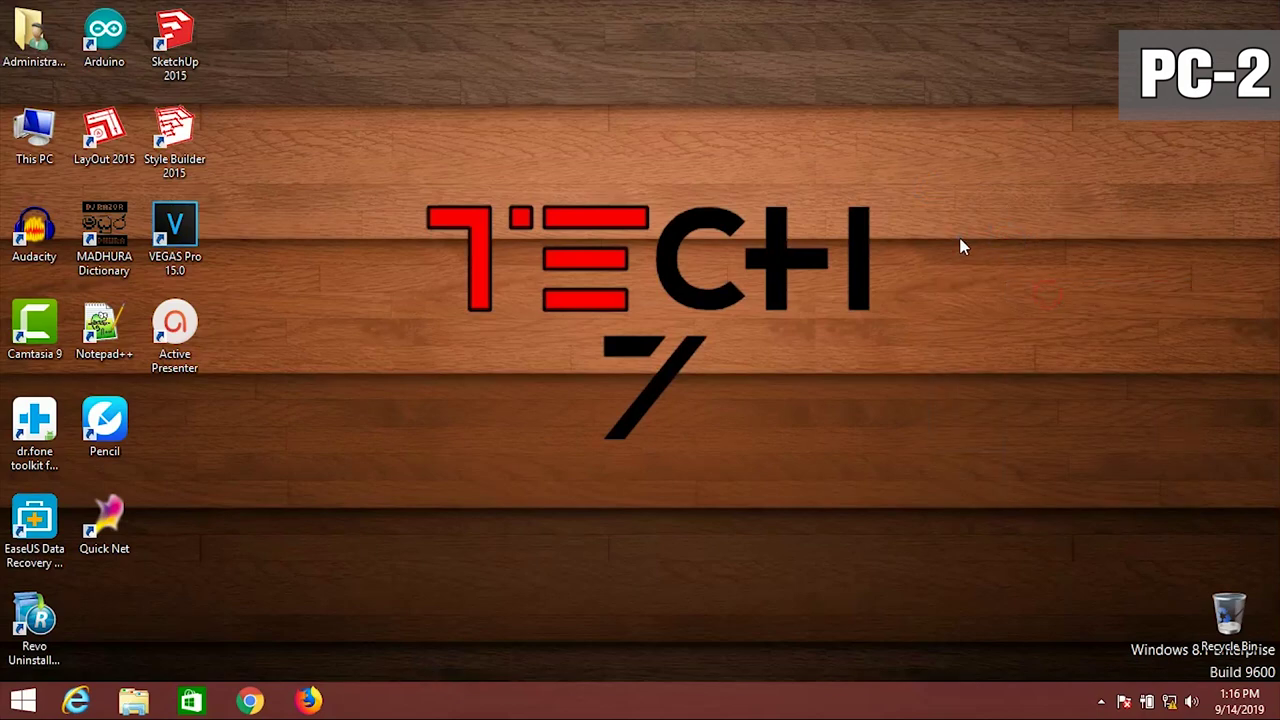
right_click(959, 238)
click(1010, 286)
right_click(1008, 283)
click(1074, 336)
right_click(930, 222)
click(991, 274)
right_click(930, 282)
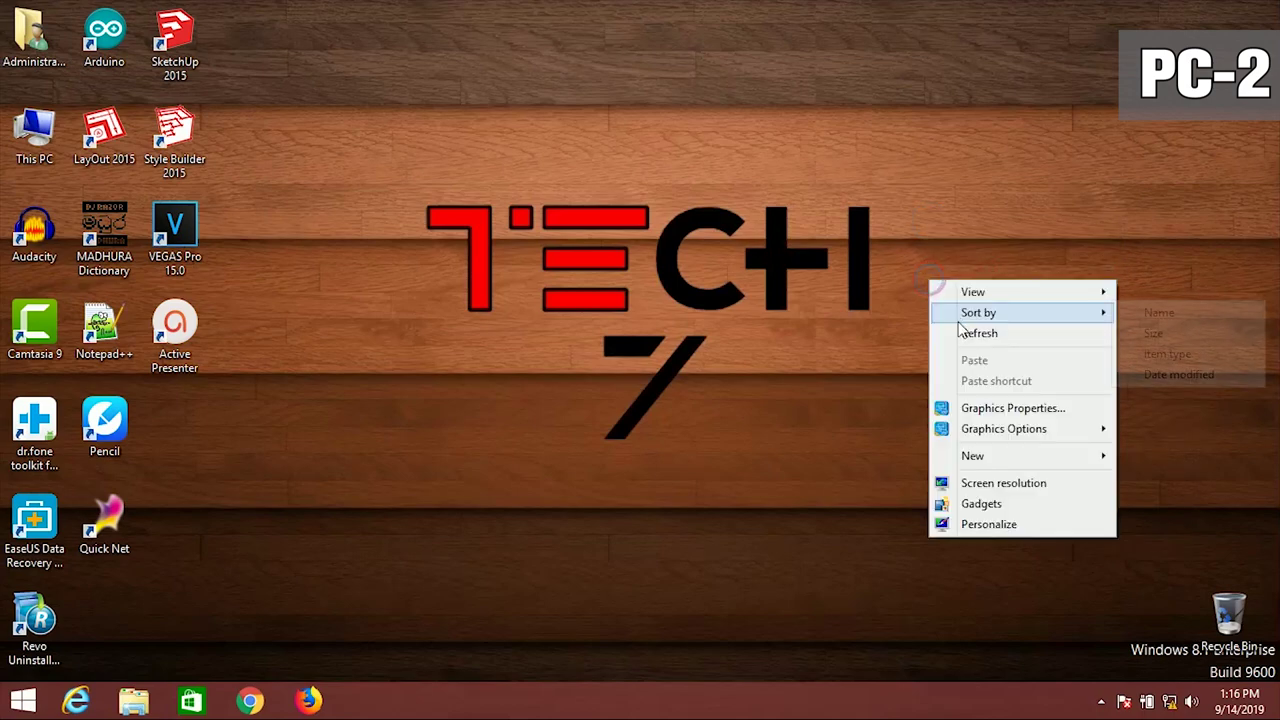
click(966, 334)
right_click(968, 335)
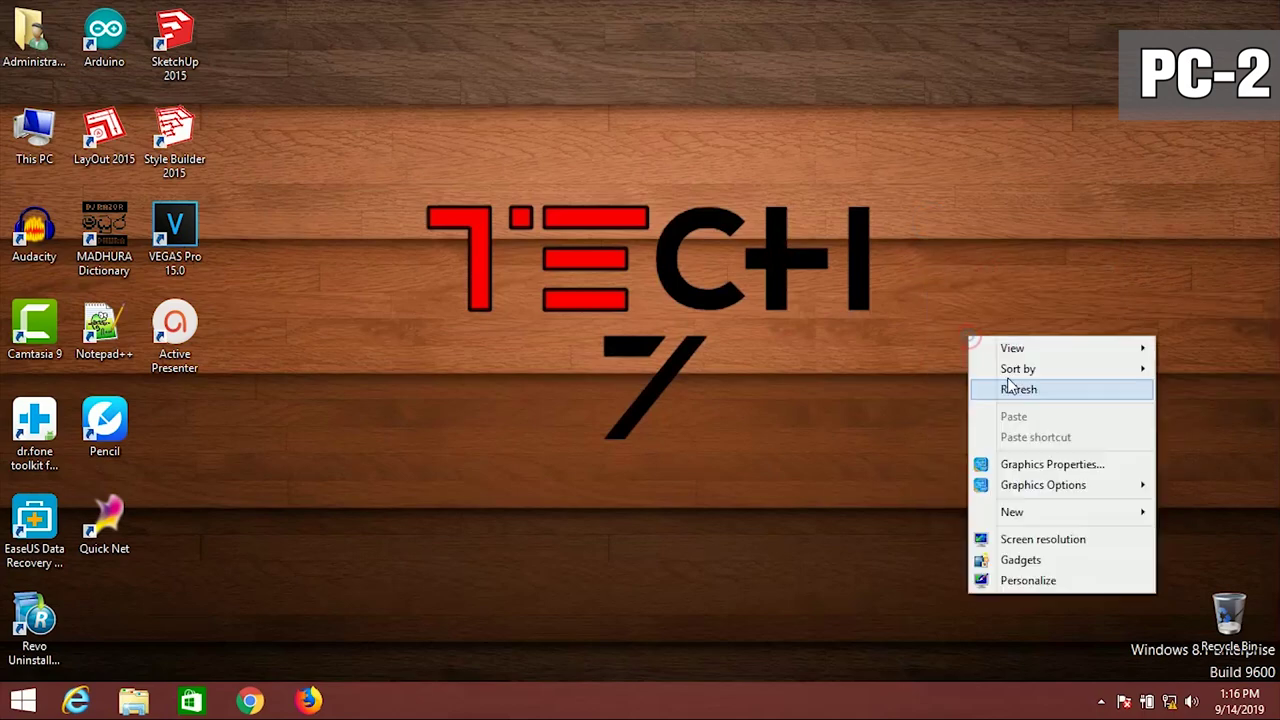
click(1010, 388)
right_click(932, 264)
click(995, 319)
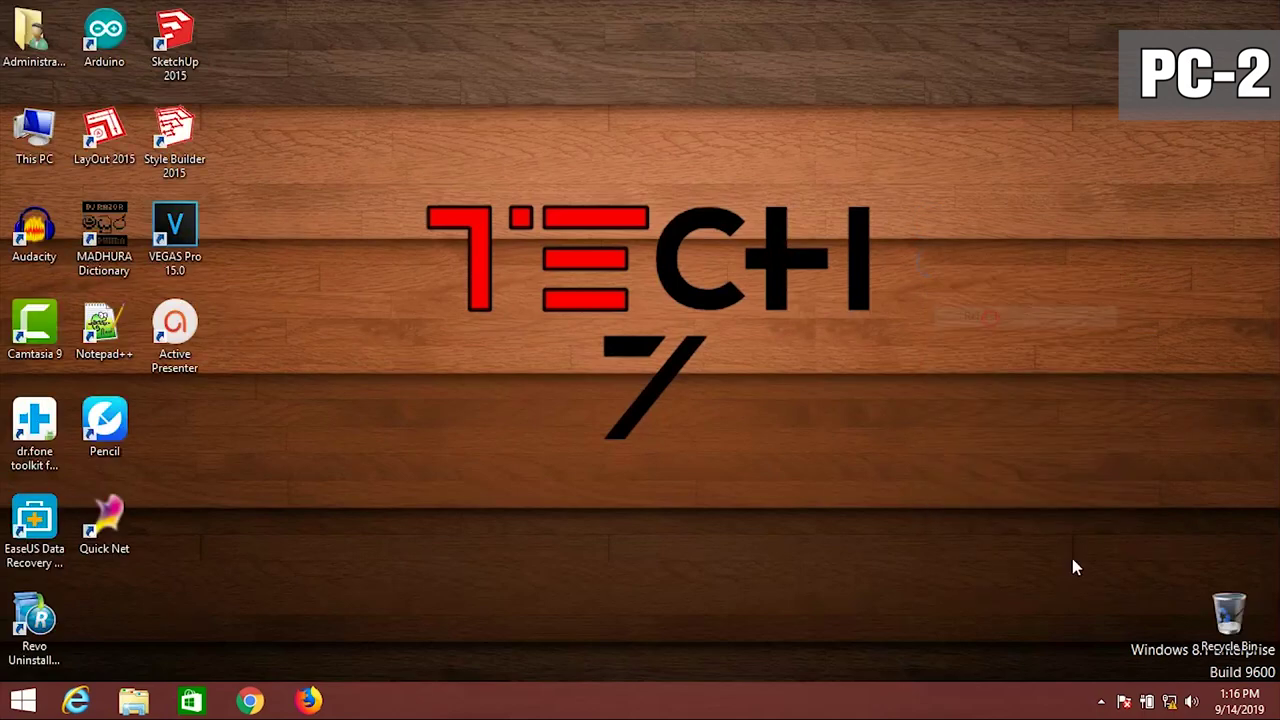
- Open the advanced sharing settings on PC-2 and turn on network discovery for the private profile
right_click(1169, 701)
click(1134, 686)
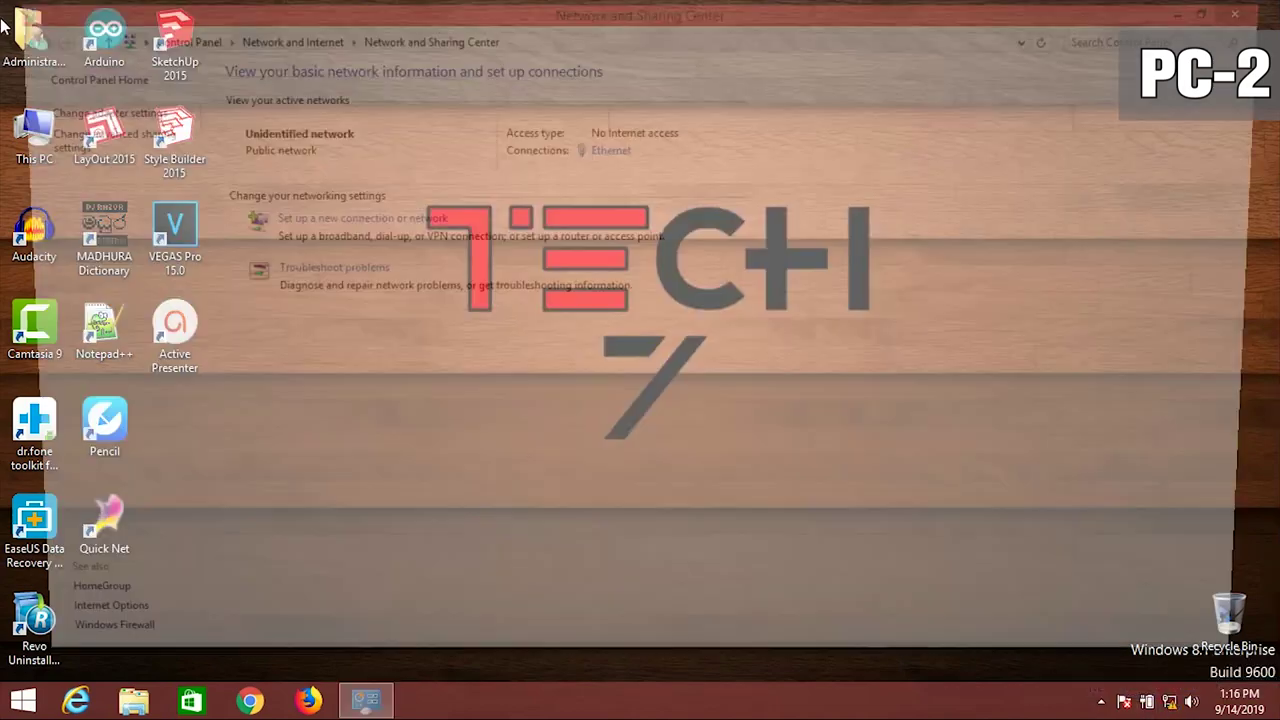
click(83, 130)
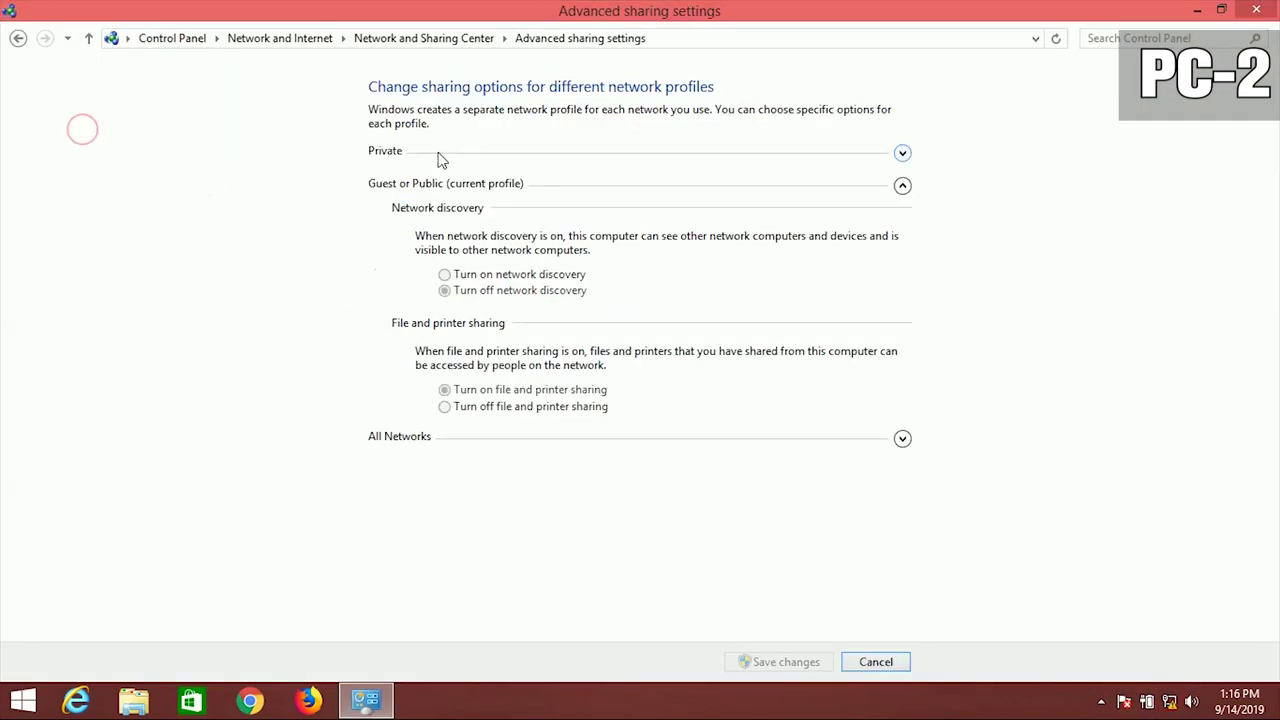
click(904, 154)
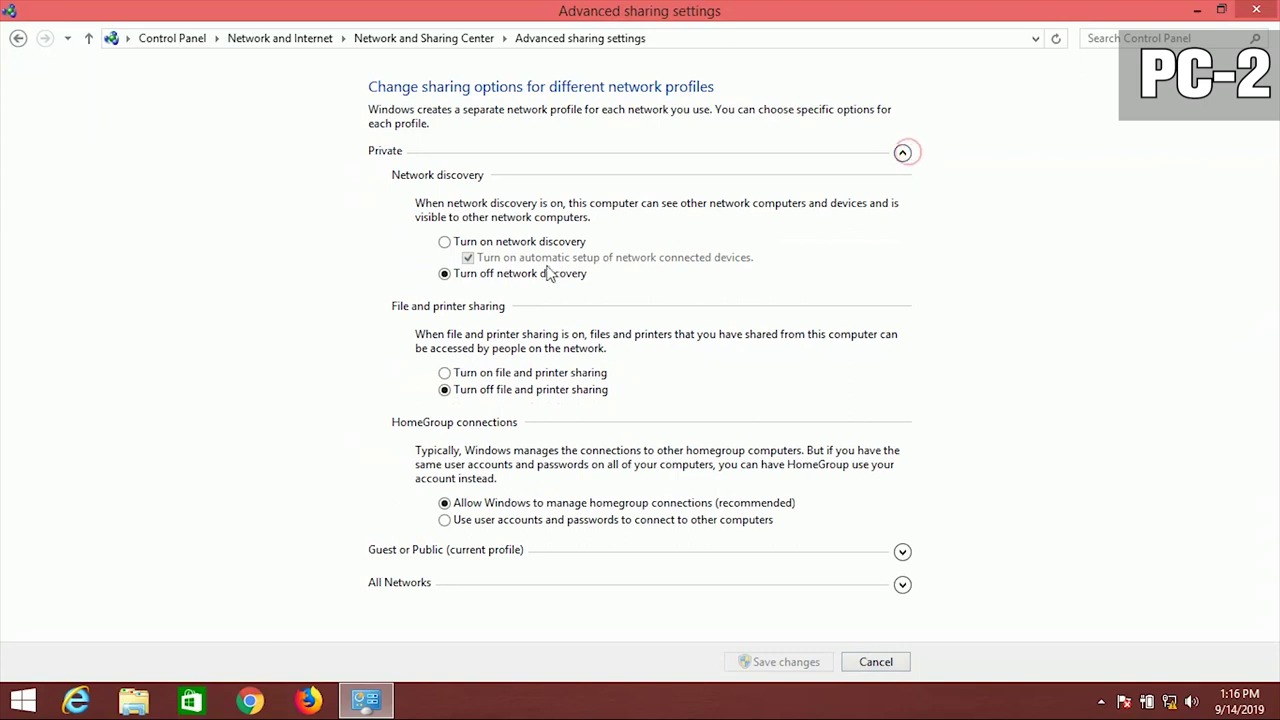
click(497, 244)
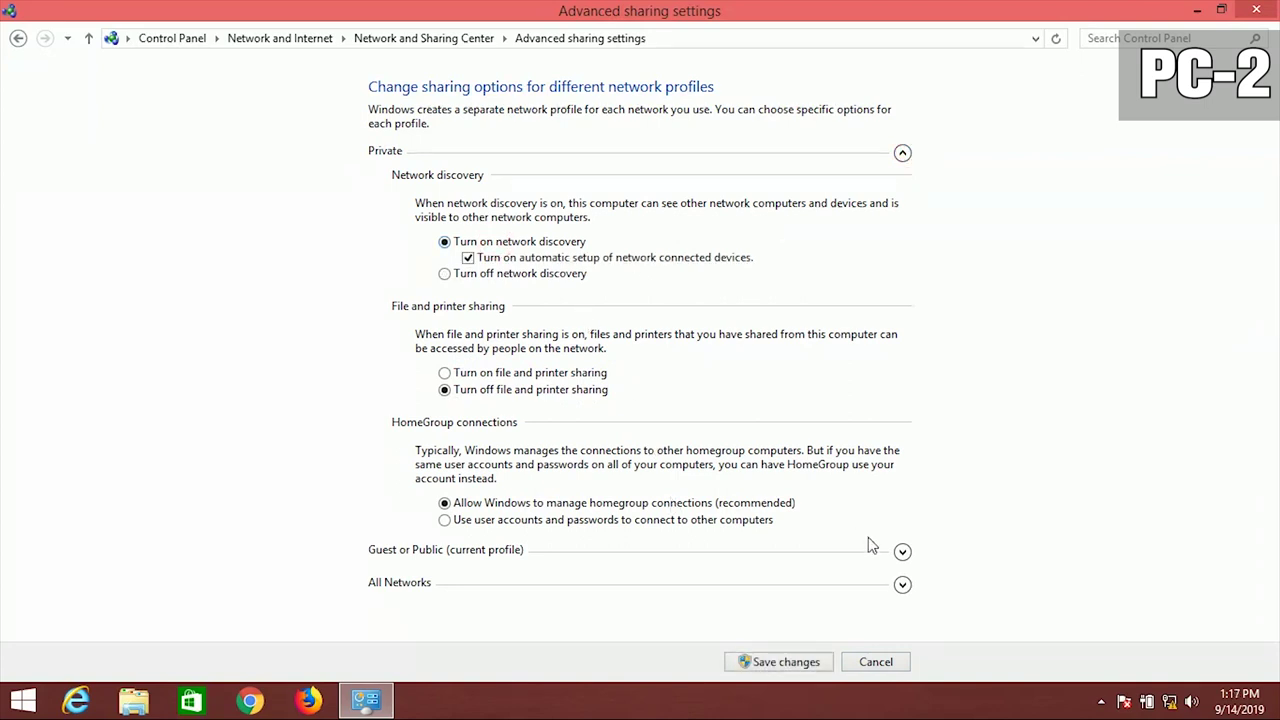
- Turn off password protected sharing for all networks and save the sharing changes
click(903, 586)
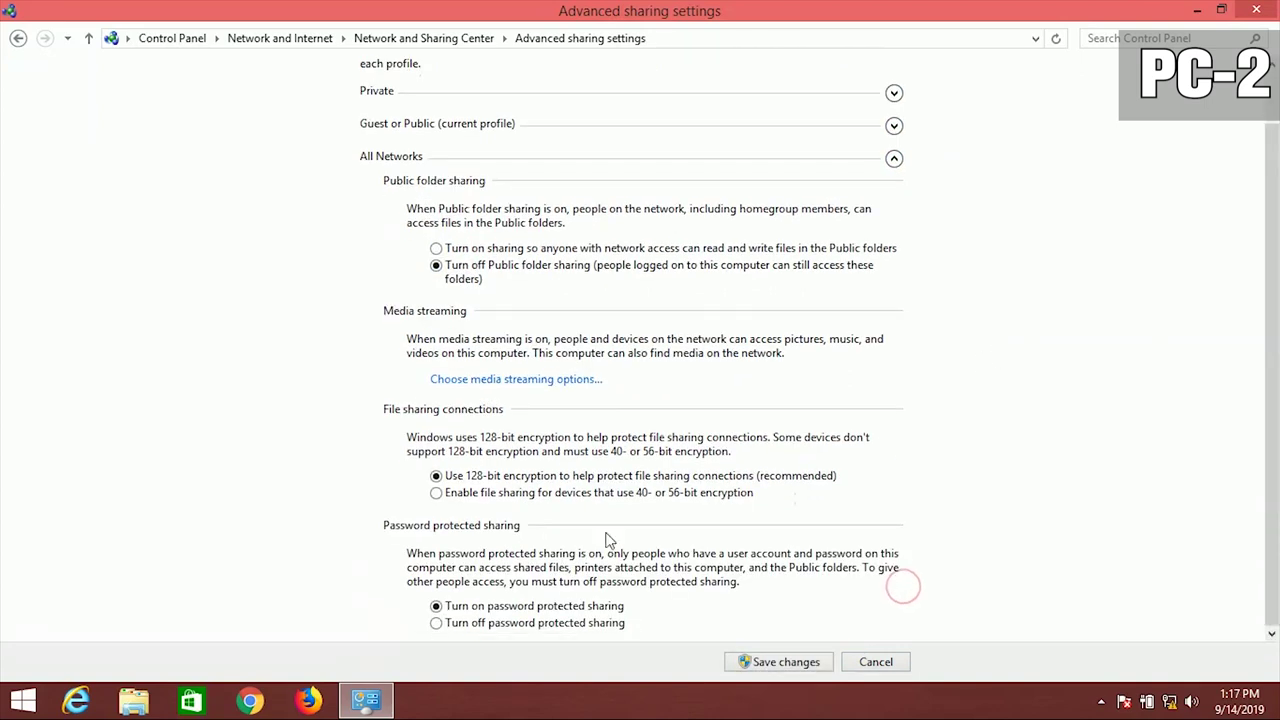
click(557, 624)
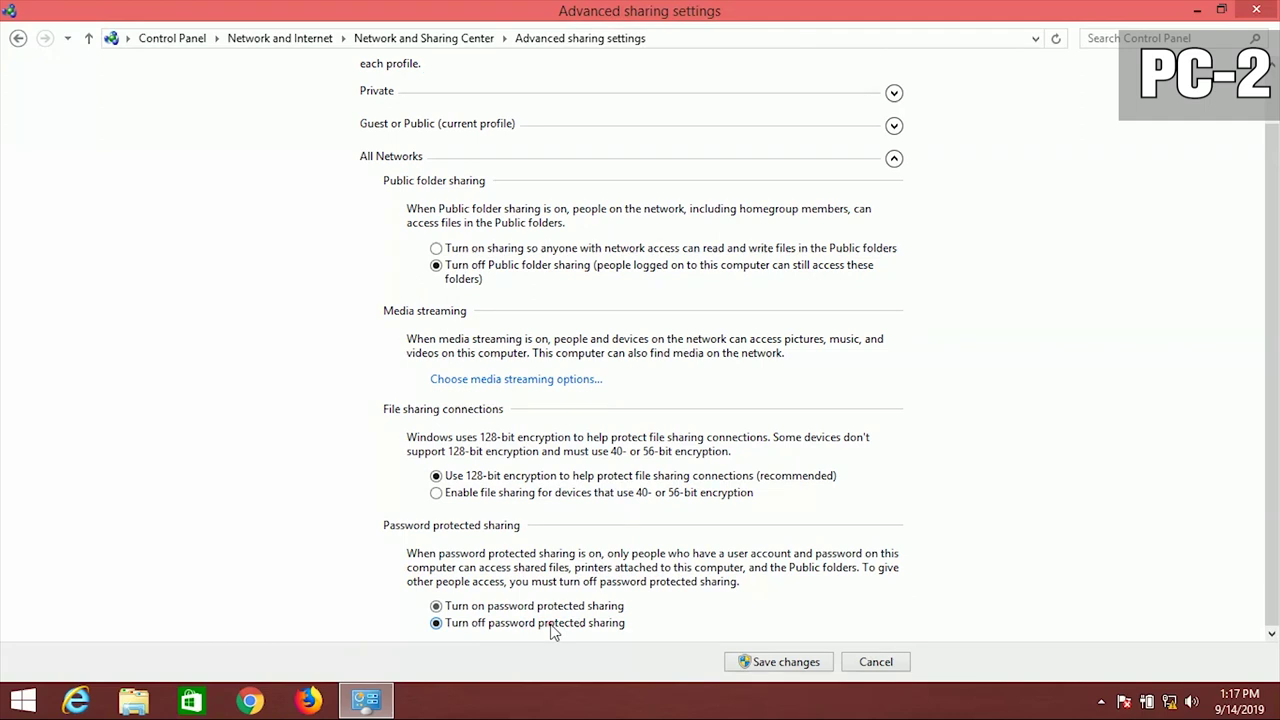
click(806, 665)
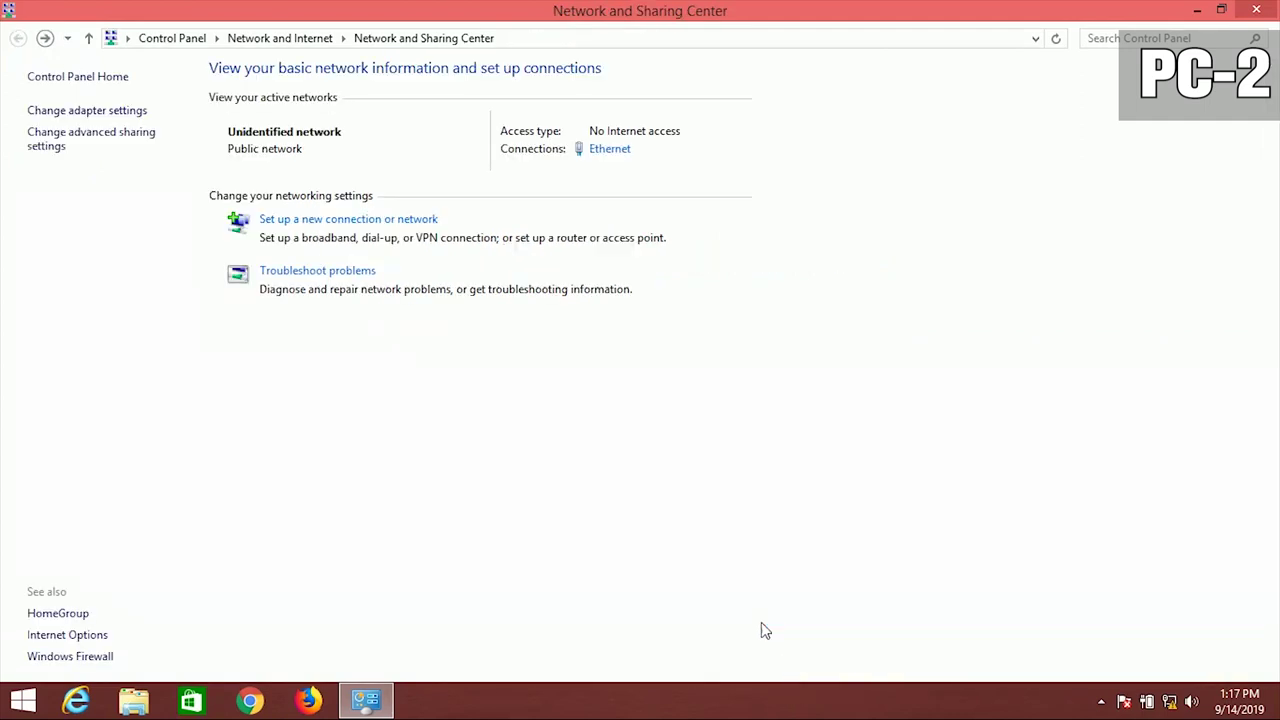
- Open the Internet Protocol Version 4 (TCP/IPv4) properties of PC-2's Ethernet connection
click(612, 150)
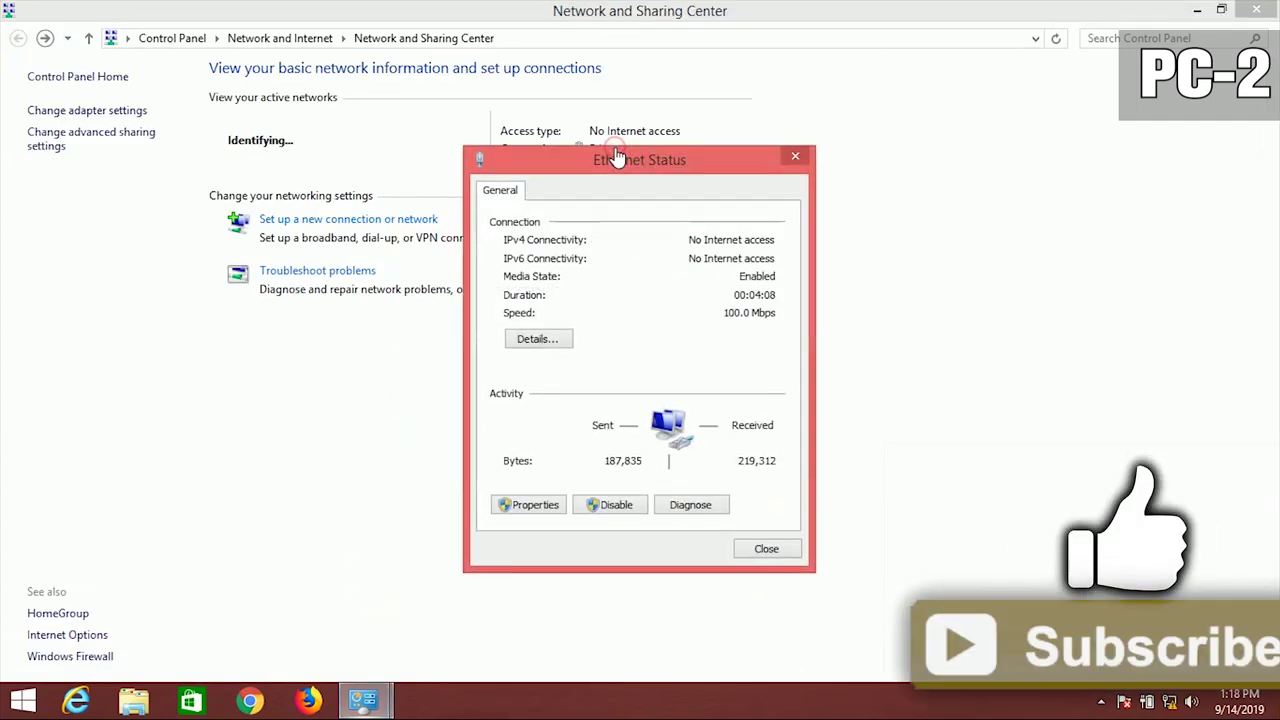
click(530, 505)
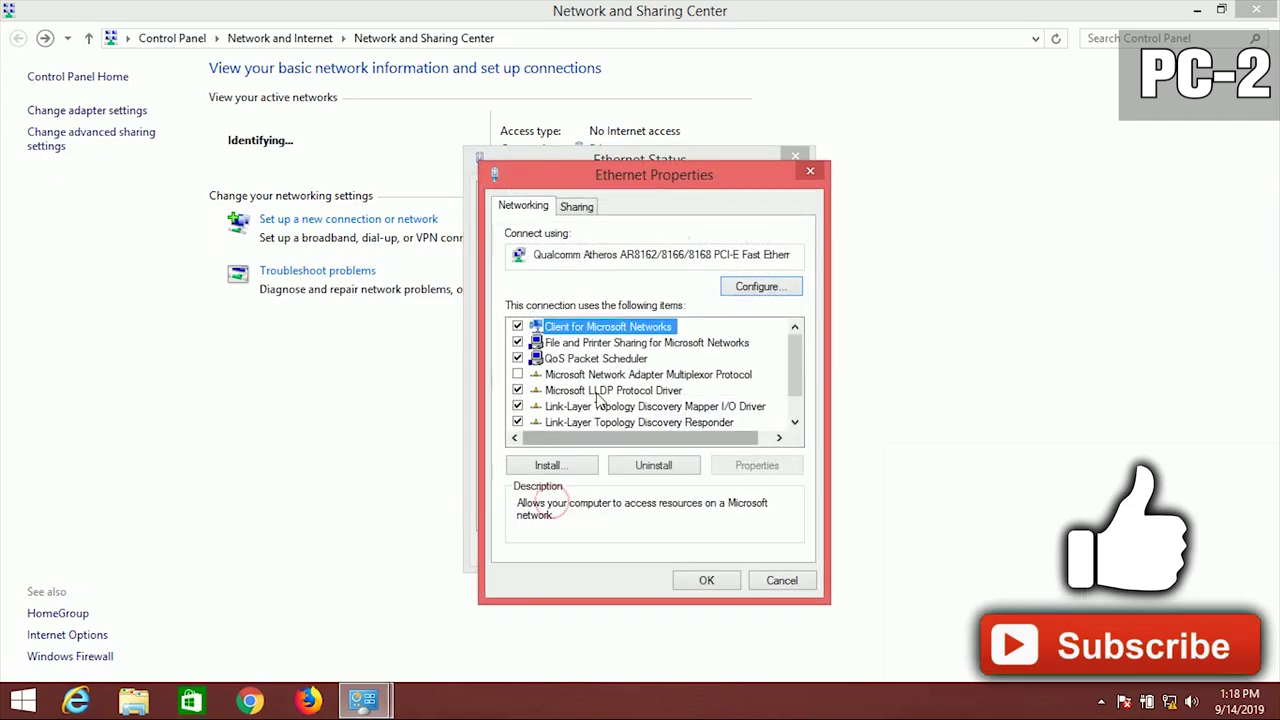
scroll(798, 366, down, 2)
click(668, 420)
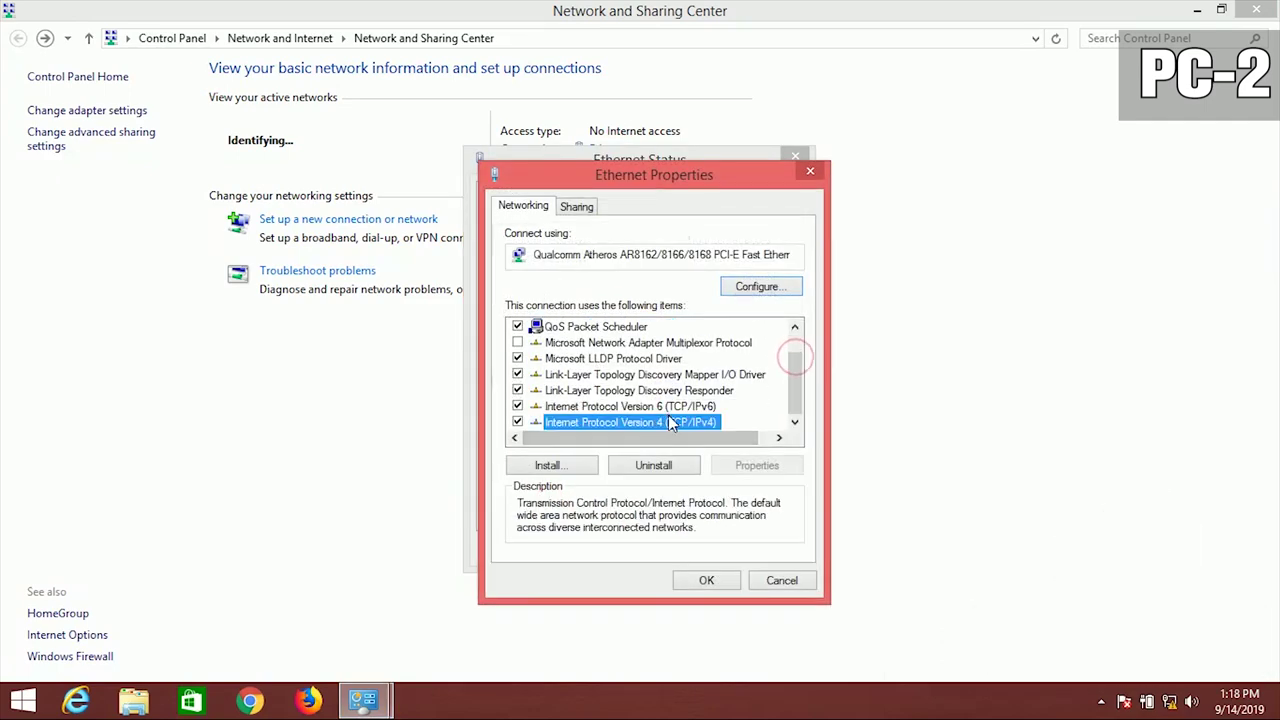
click(745, 465)
- Assign the static IP address 192.168.1.20 with subnet mask 255.255.255.0 and default gateway 192.168.1.1
click(607, 381)
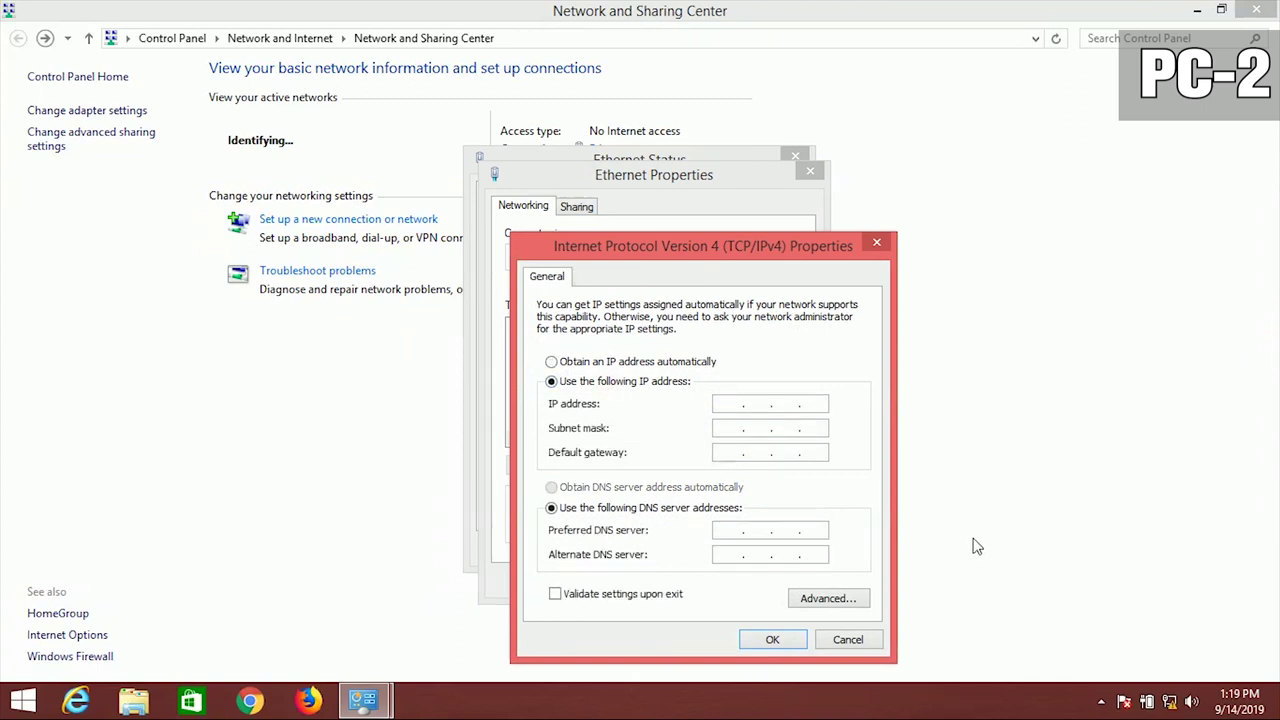
text(192 . )
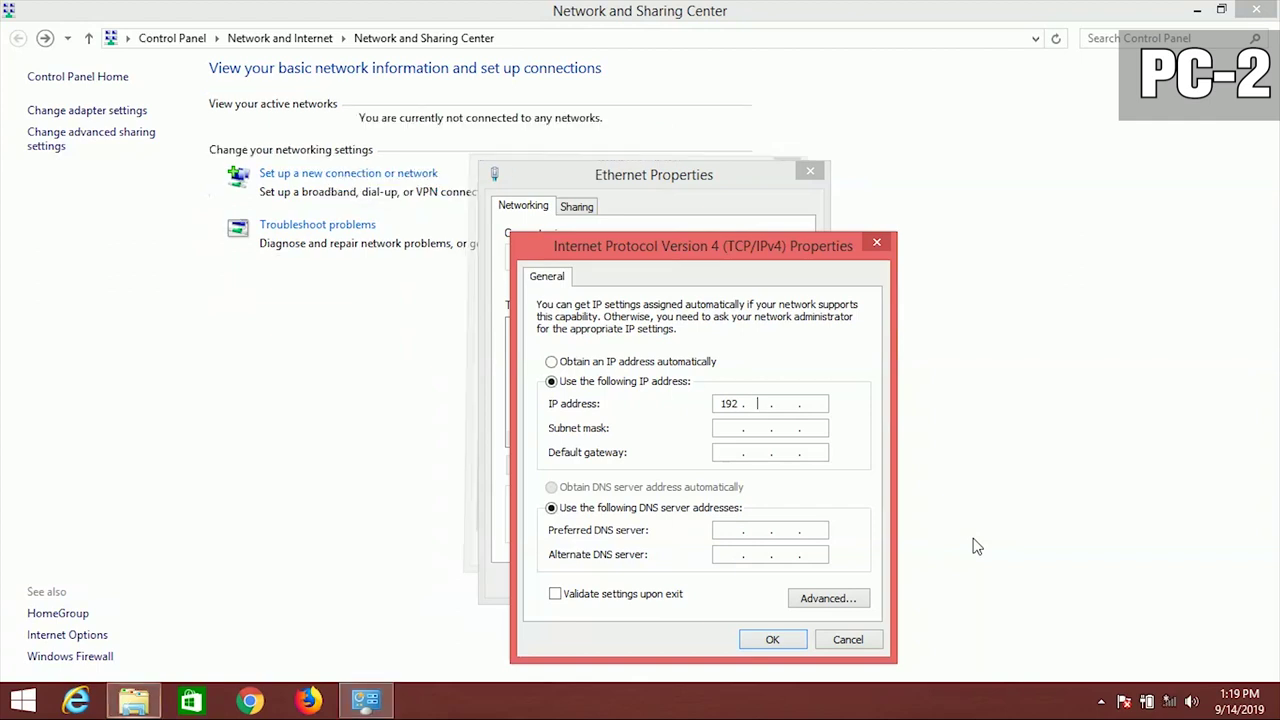
text(168 . 1 . )
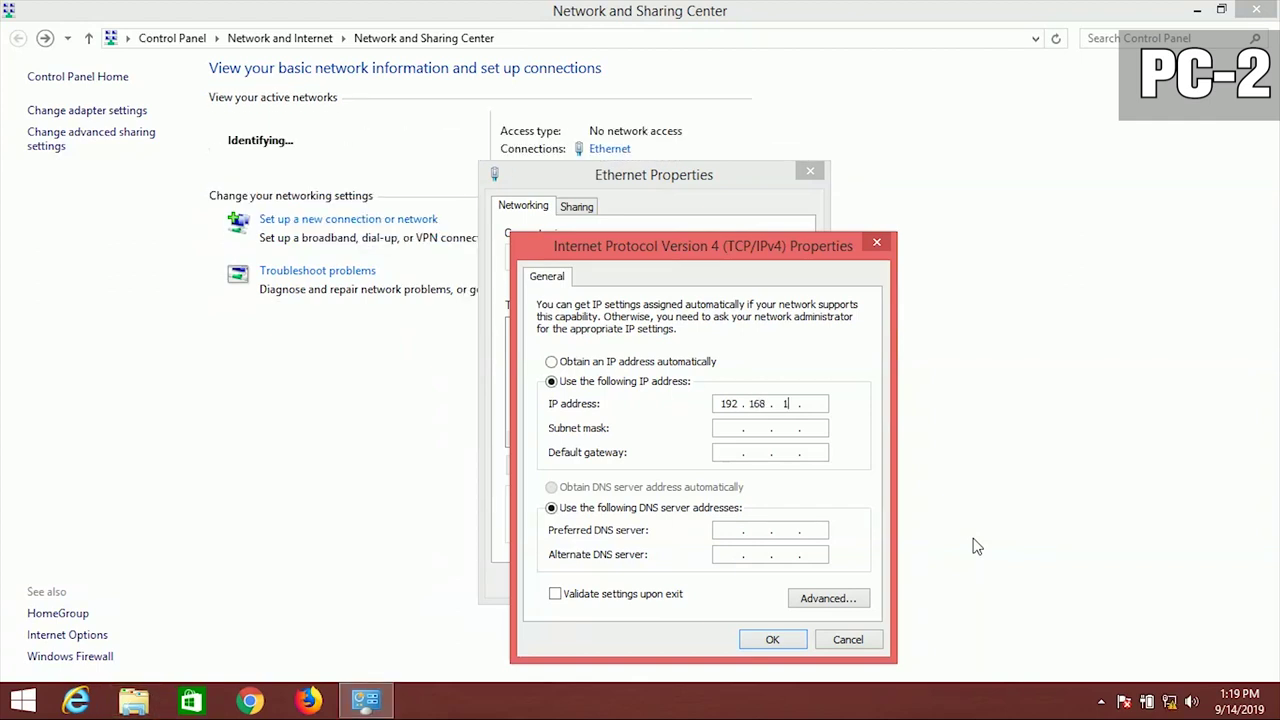
text(20)
key(Tab)
key(Tab)
text(192)
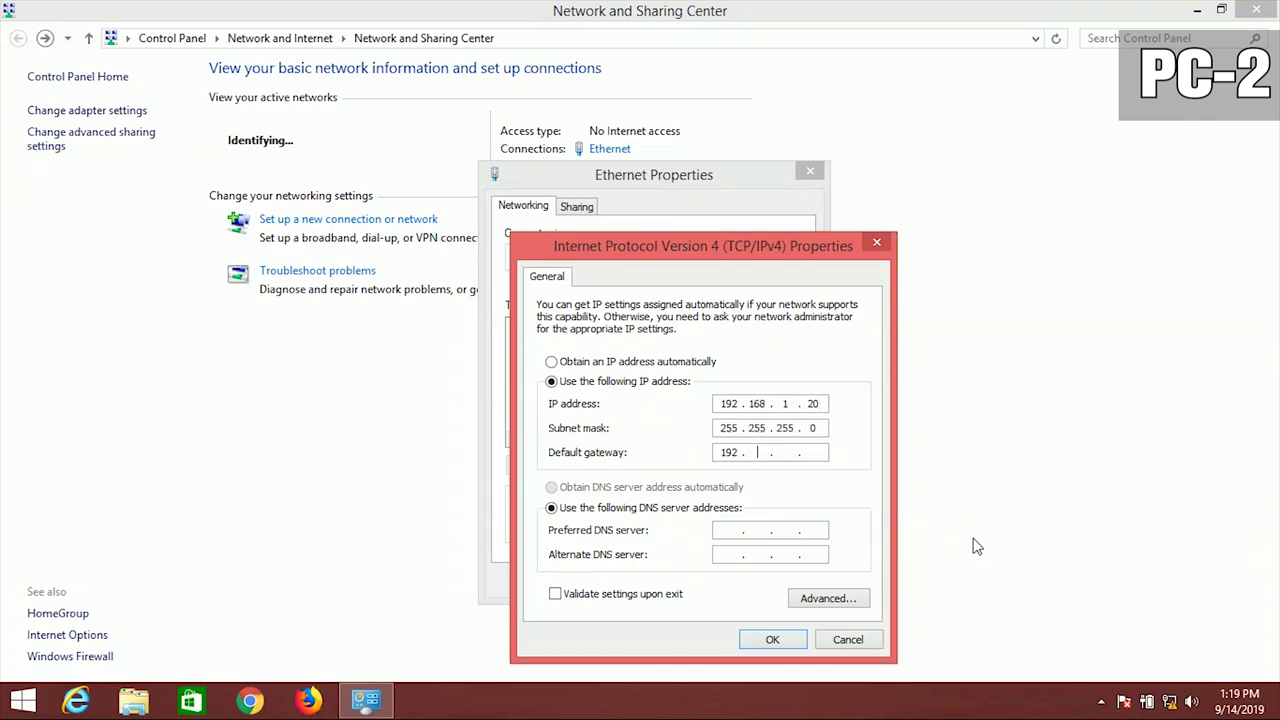
text(16811)
- Set the preferred DNS server to 8.8.8.8 and the alternate to 4.4.4.4, accept the settings, and close the Ethernet properties
key(Tab)
key(Tab)
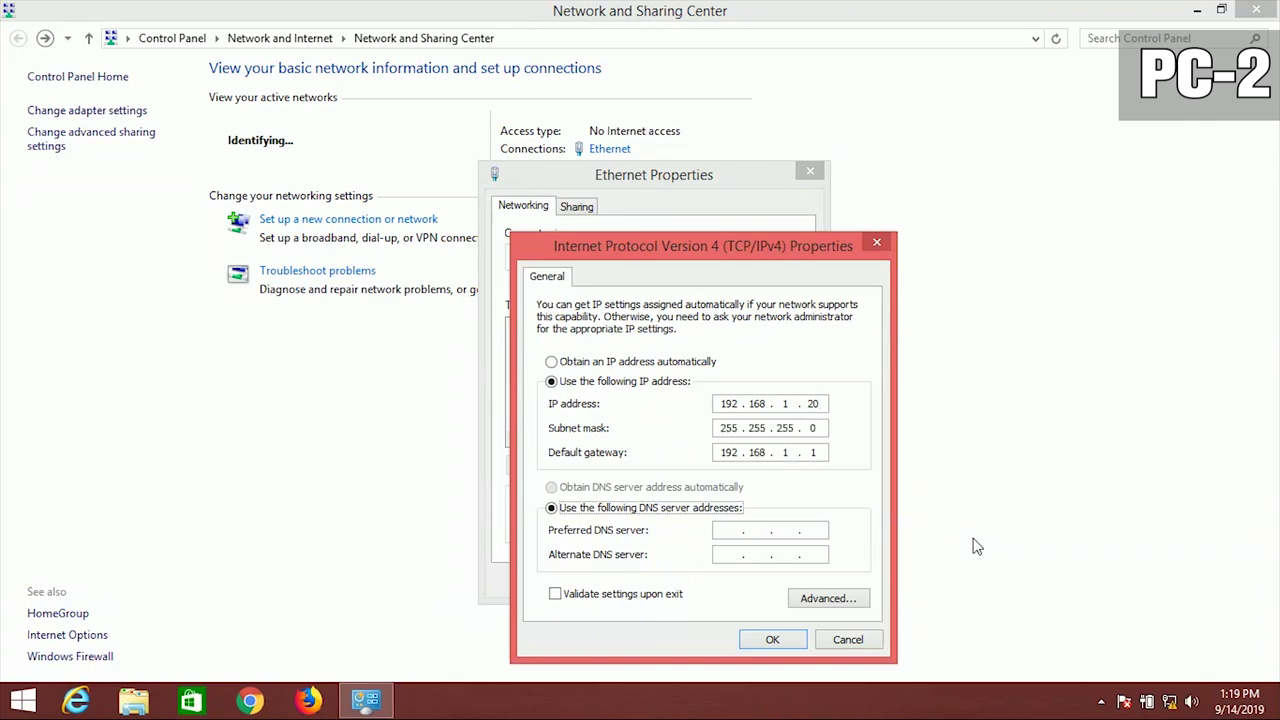
text(8.8.8.8)
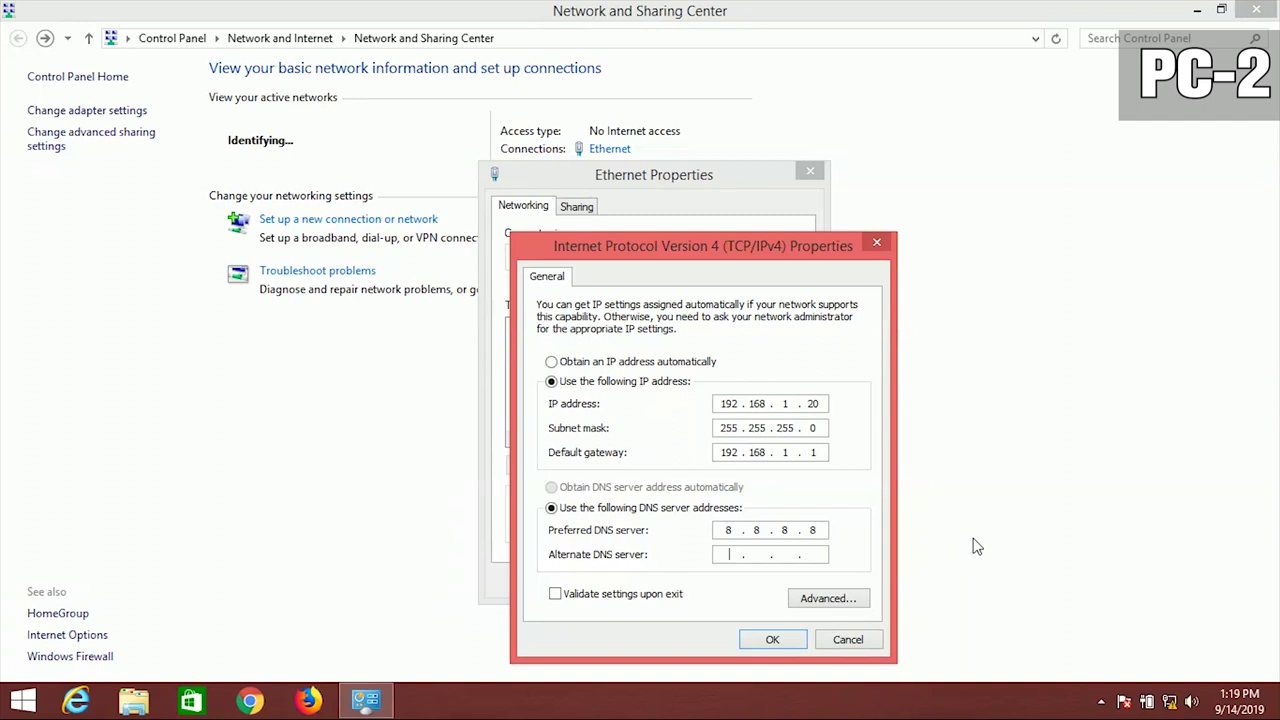
text(4.4.4.4)
click(772, 639)
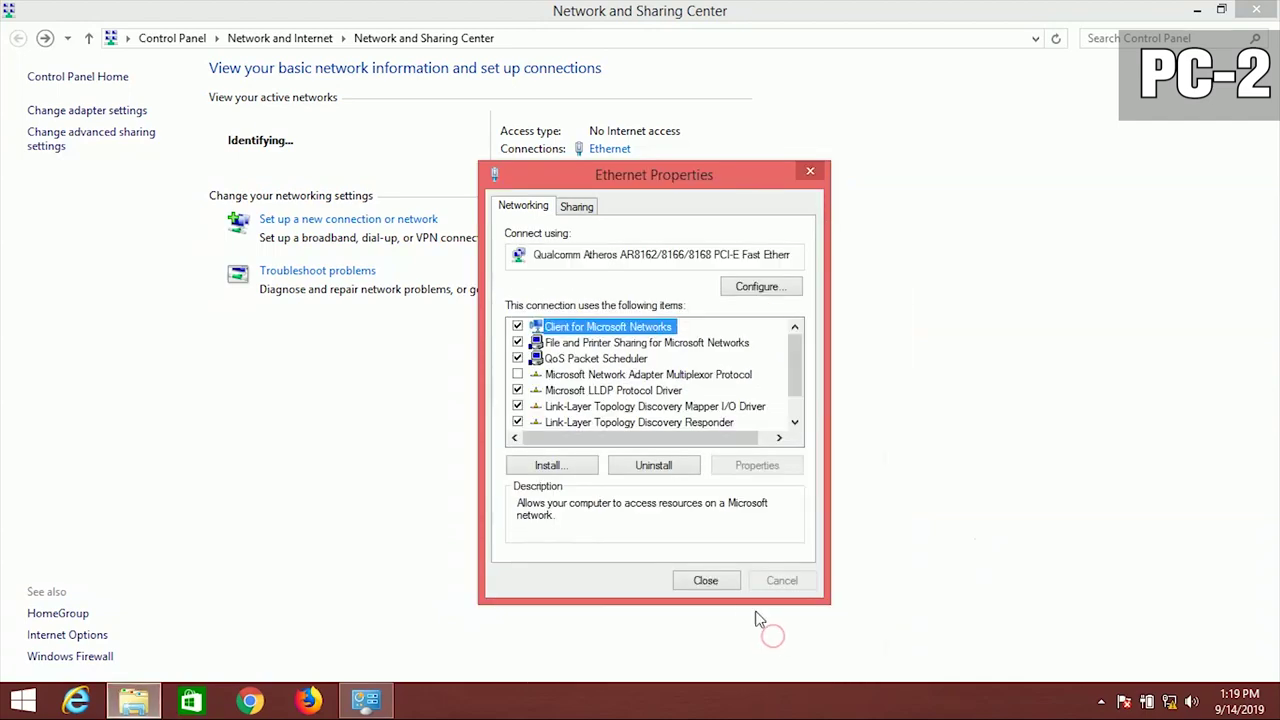
click(718, 586)
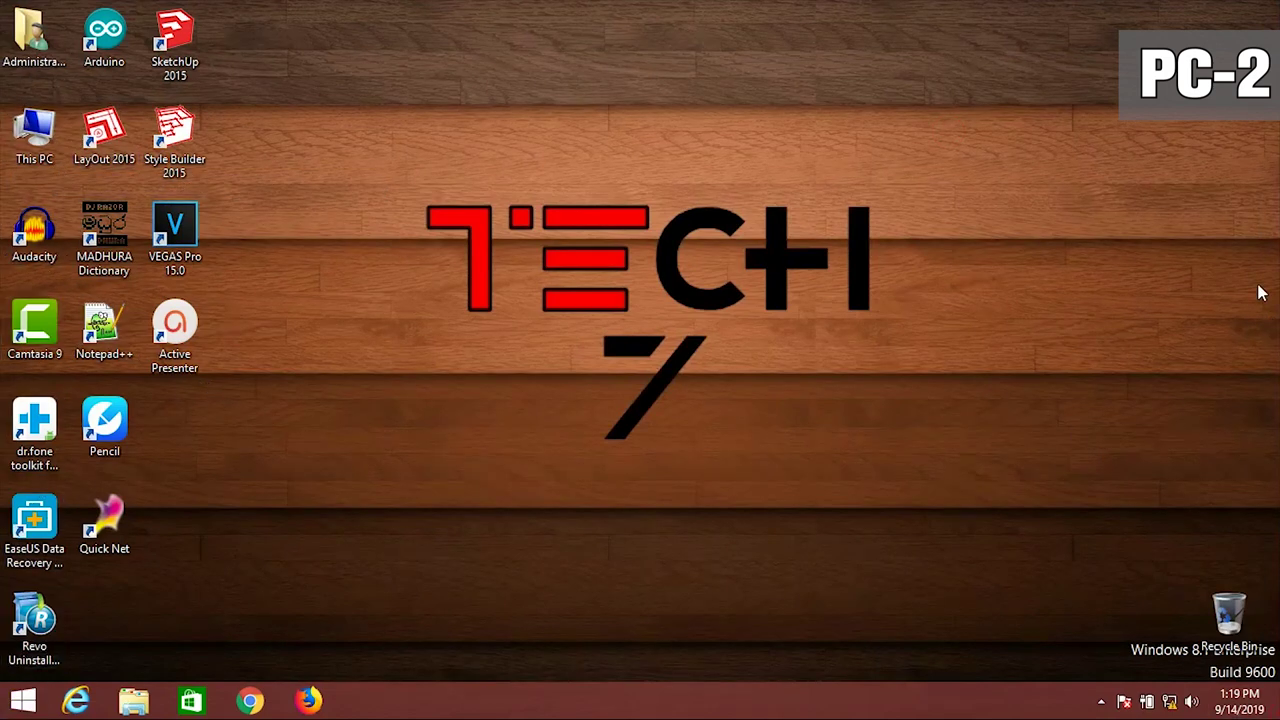
- Search for the Control Panel, open it, and display all its items as large icons
mouse_move(1263, 140)
click(1240, 170)
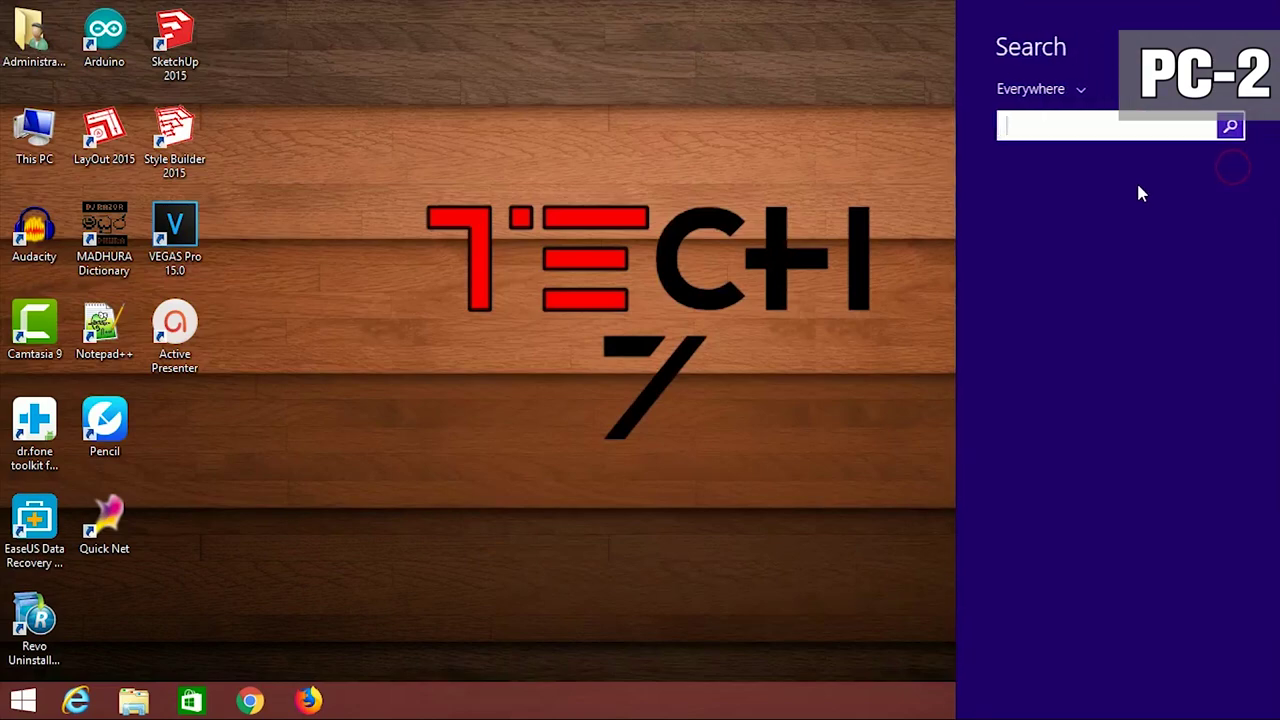
text(control panel)
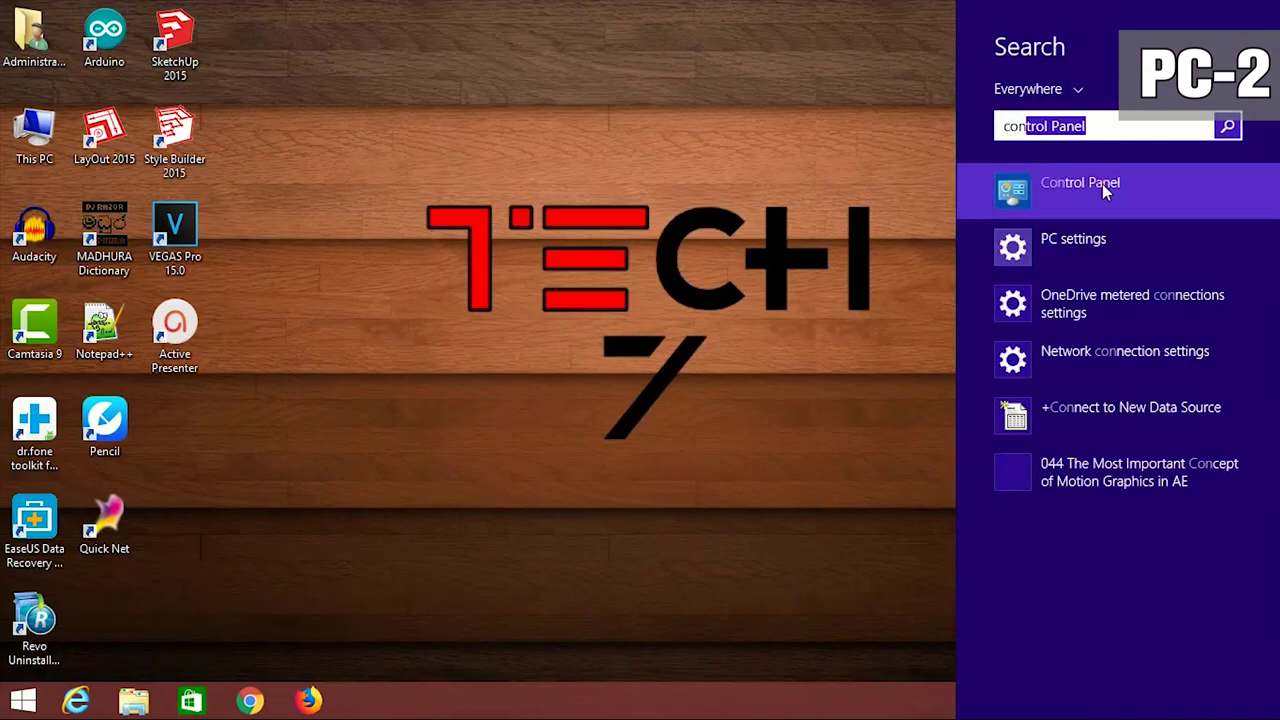
click(1101, 184)
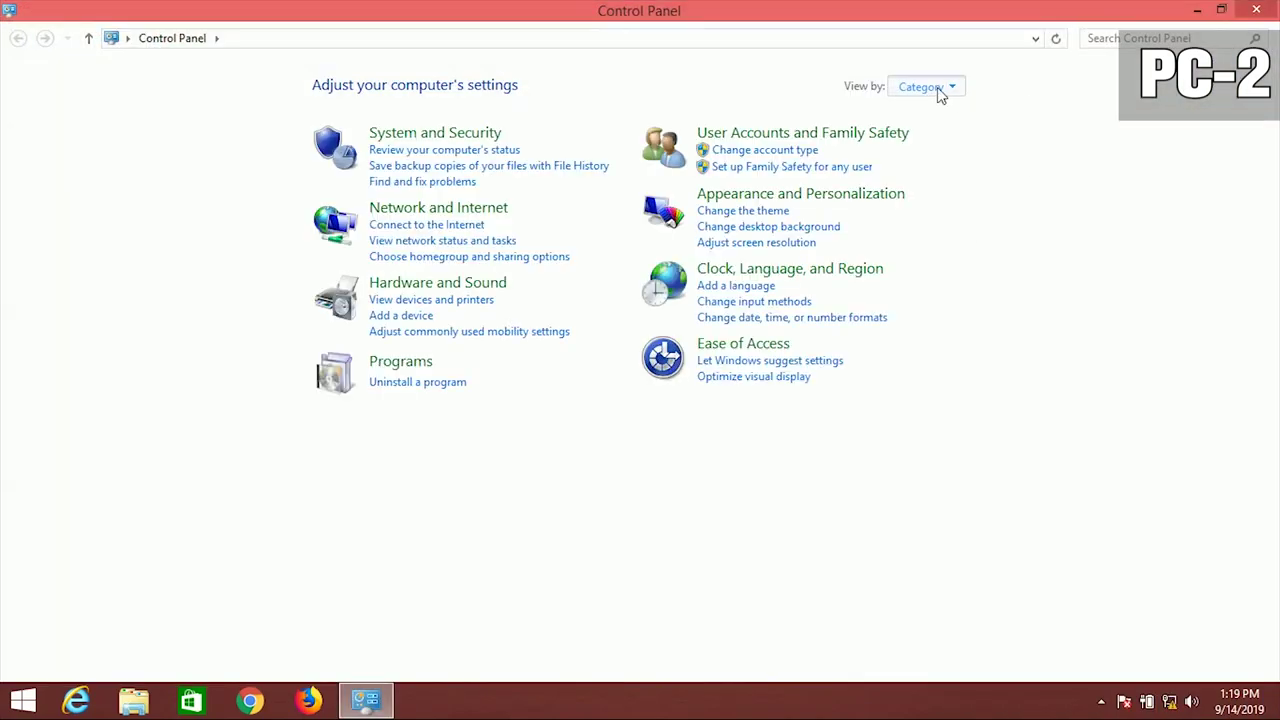
click(938, 89)
click(943, 134)
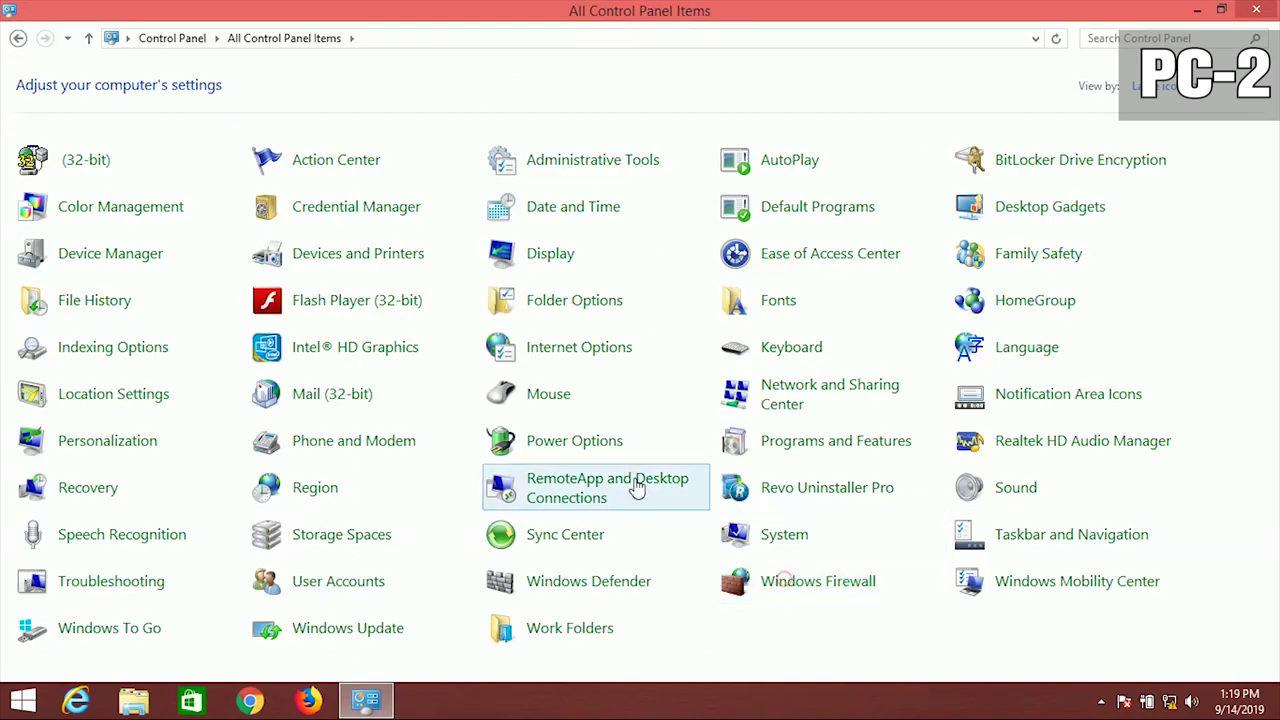
- Turn off Windows Firewall for both private and public networks on PC-2 and close the firewall window
click(107, 176)
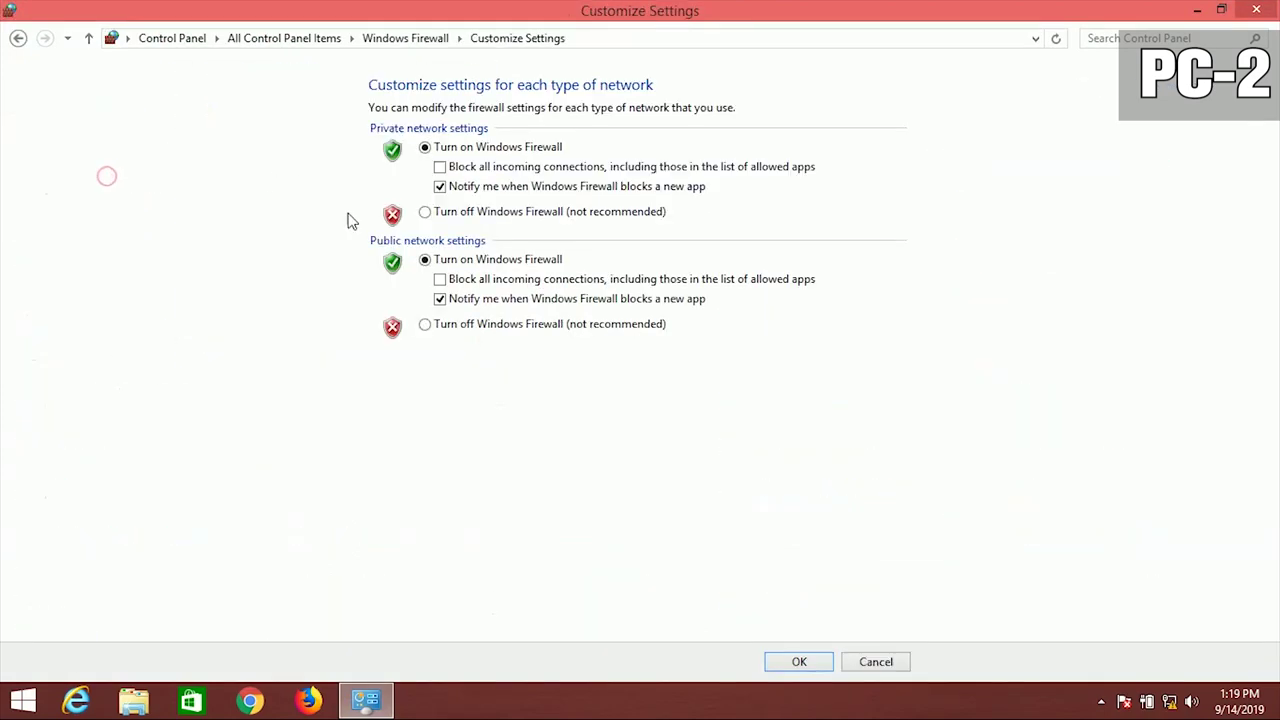
click(466, 211)
click(510, 324)
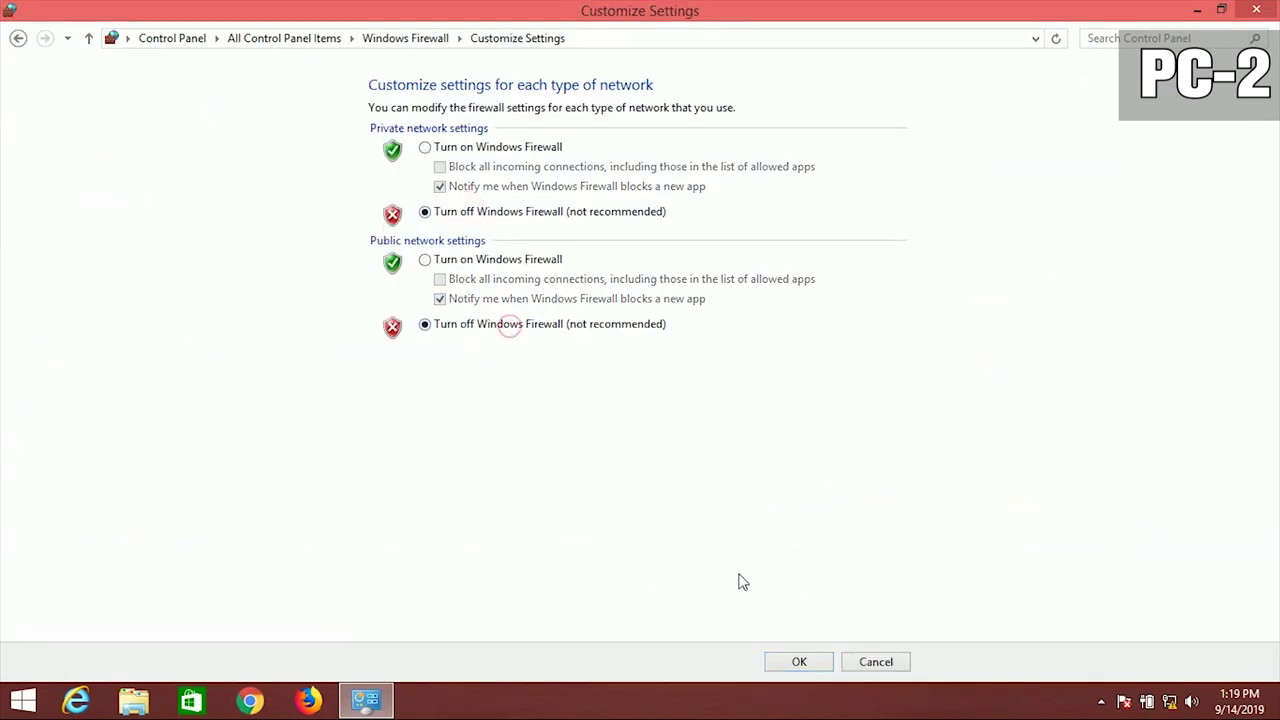
click(801, 664)
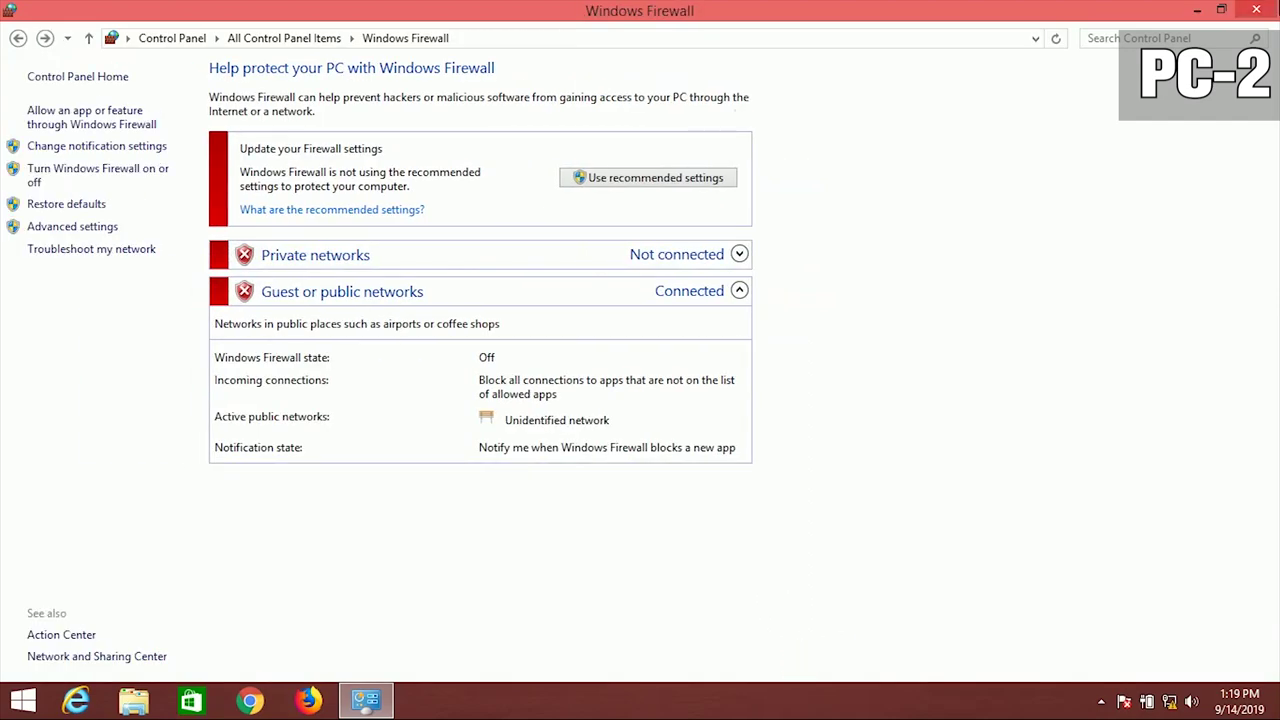
click(1256, 9)
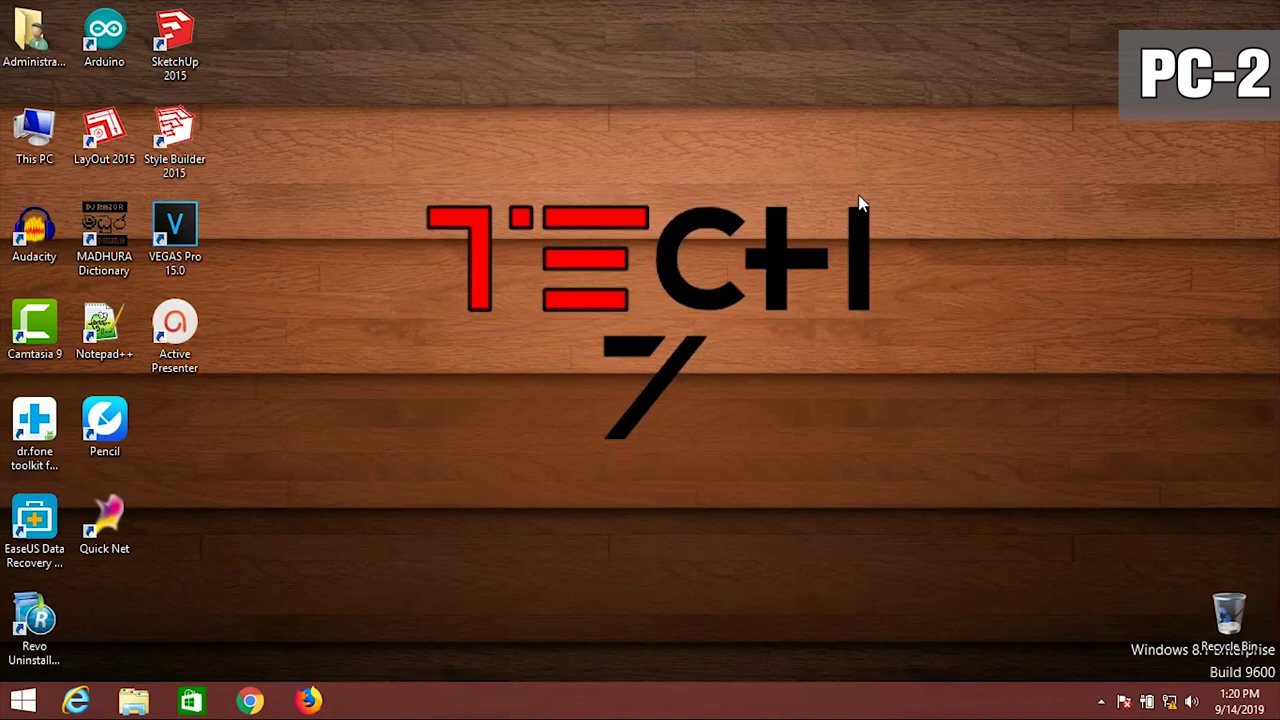
- Open a Command Prompt on PC-2 and ping PC-1 at 192.168.1.10
key(super+r)
text(c)
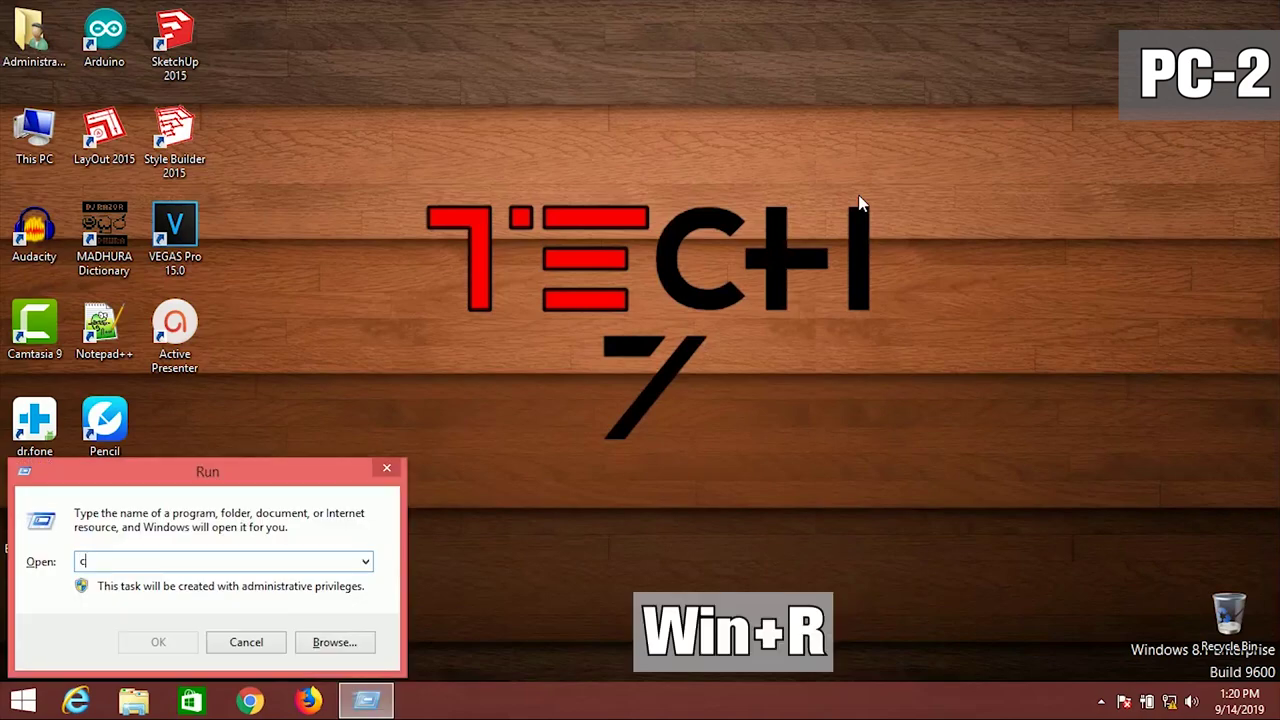
text(md)
key(Return)
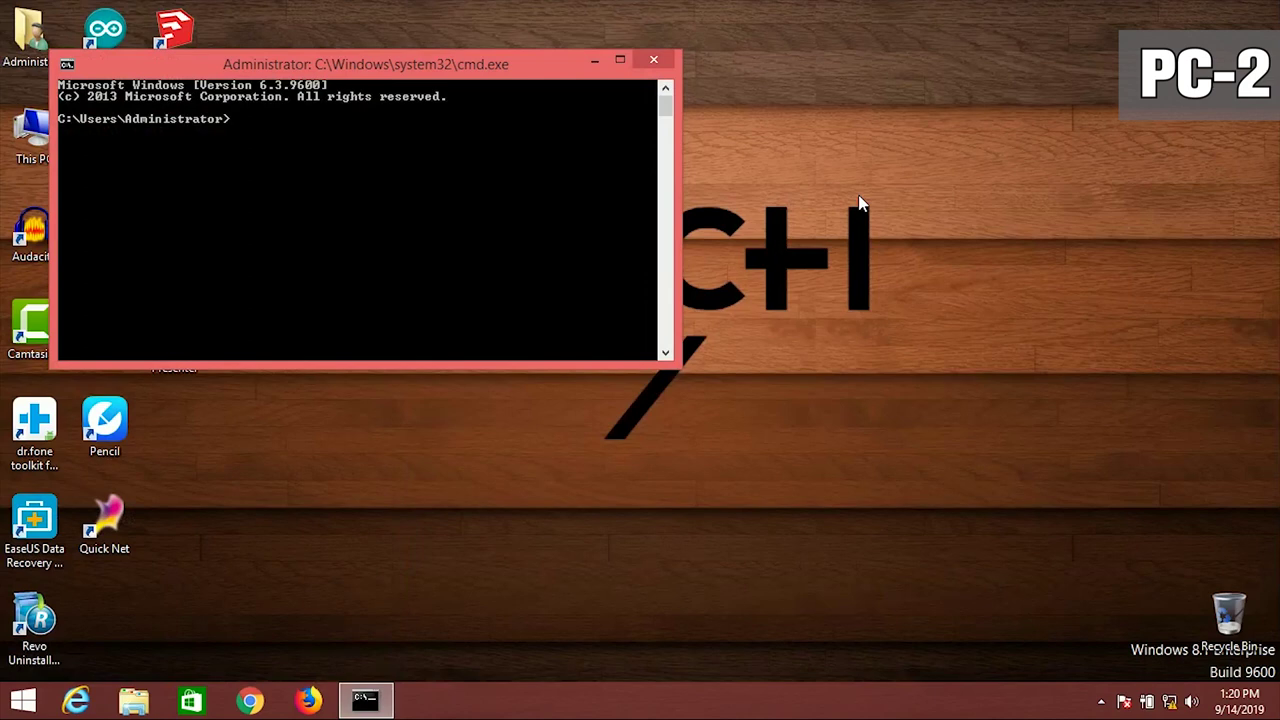
text(ping 192.168.1.10)
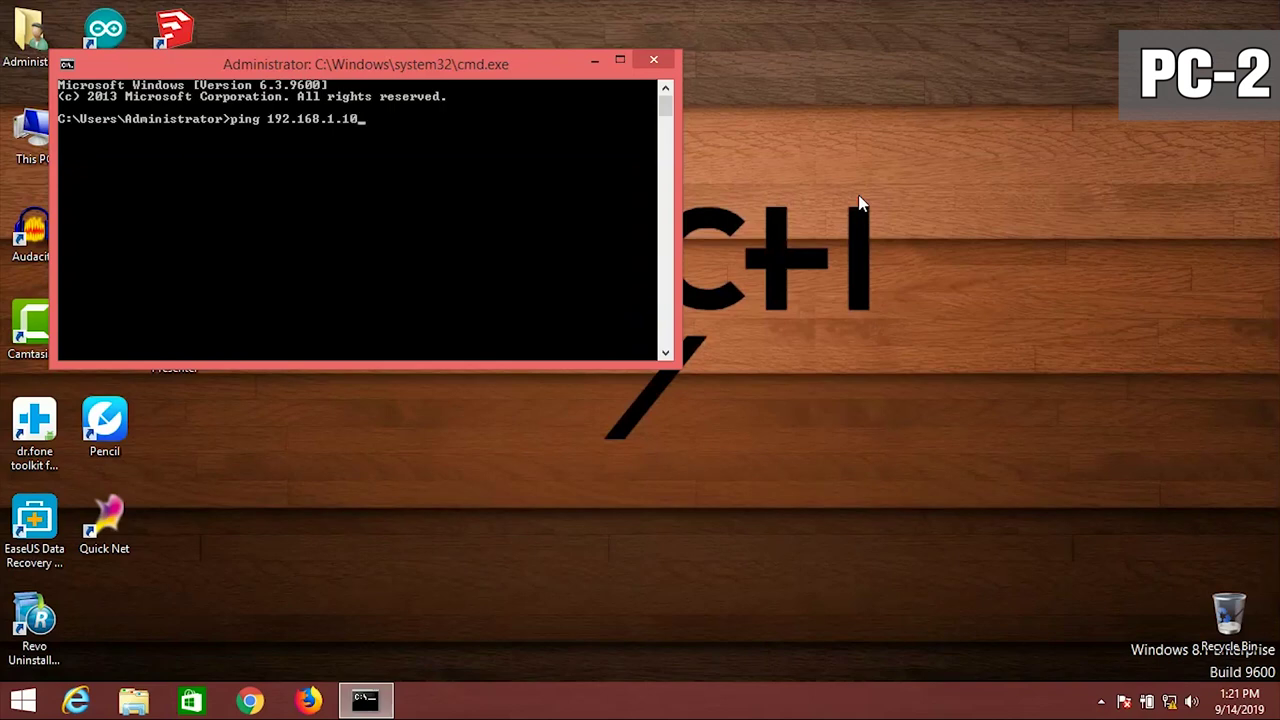
key(Return)
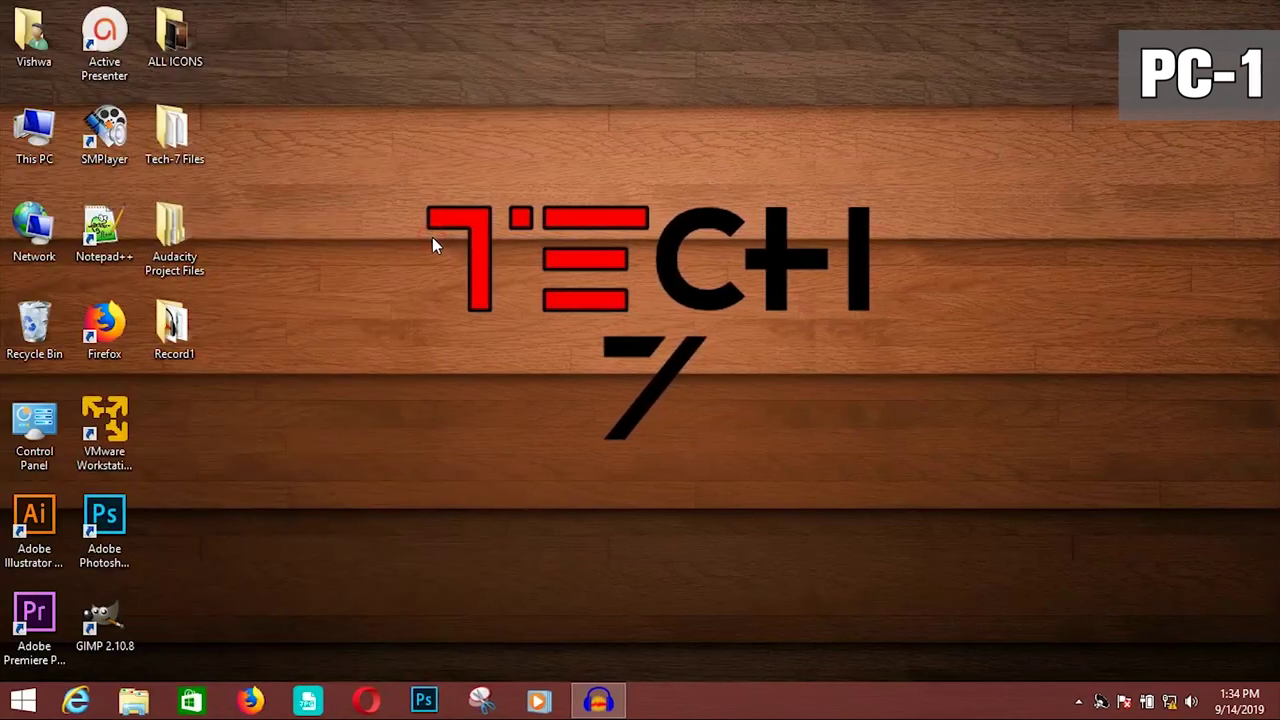
right_click(432, 238)
click(457, 288)
right_click(322, 225)
click(350, 277)
right_click(301, 189)
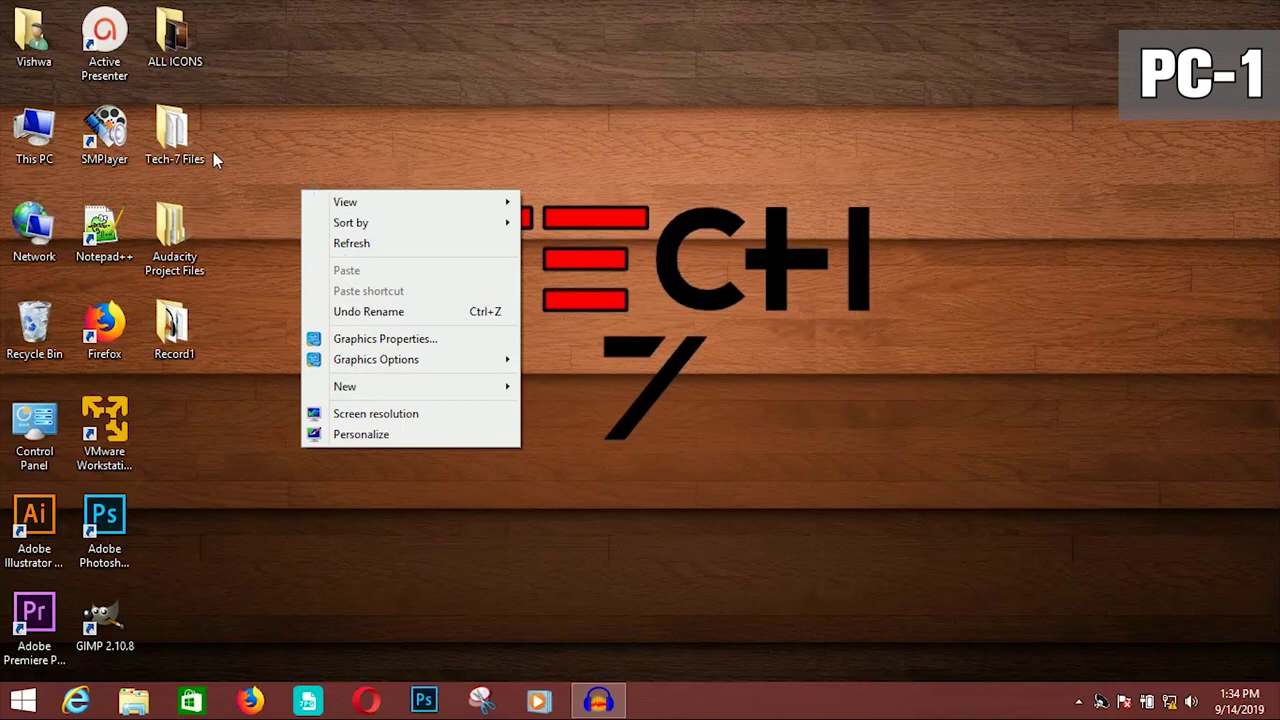
click(271, 134)
- Open the sharing settings with specific people for the Tech-7 Files folder on PC-1 and add Everyone
click(185, 145)
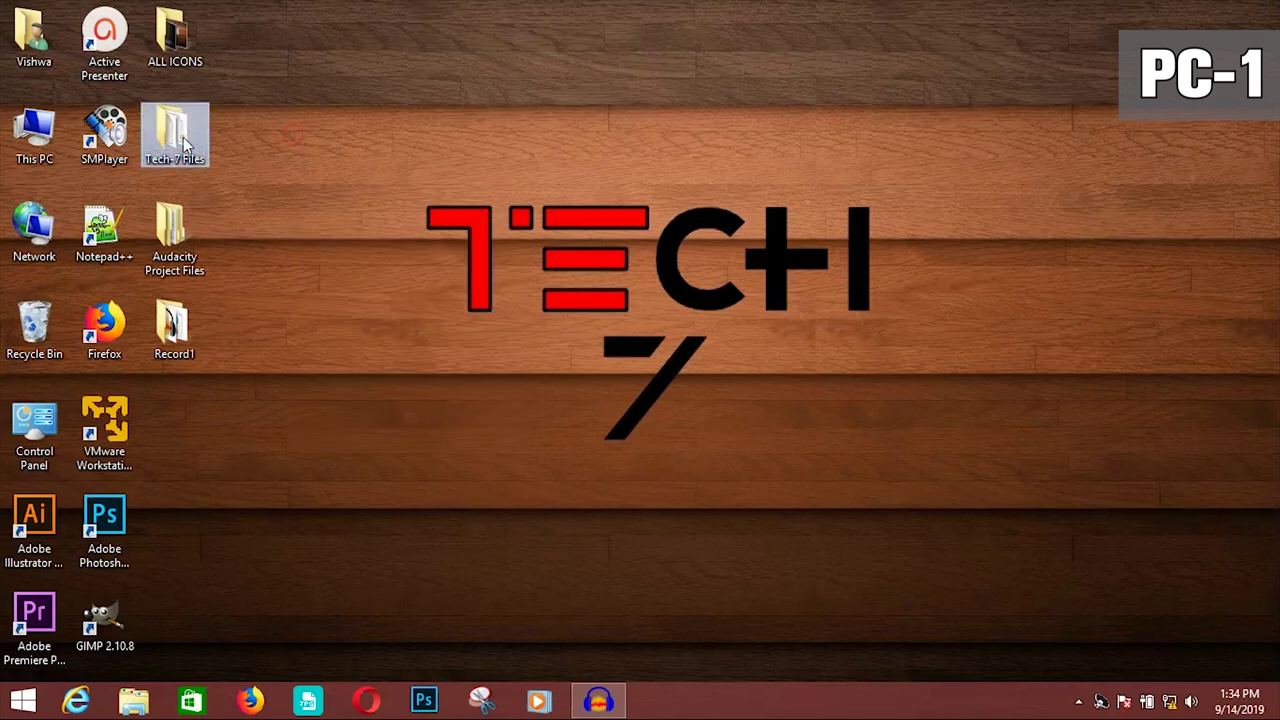
mouse_move(183, 145)
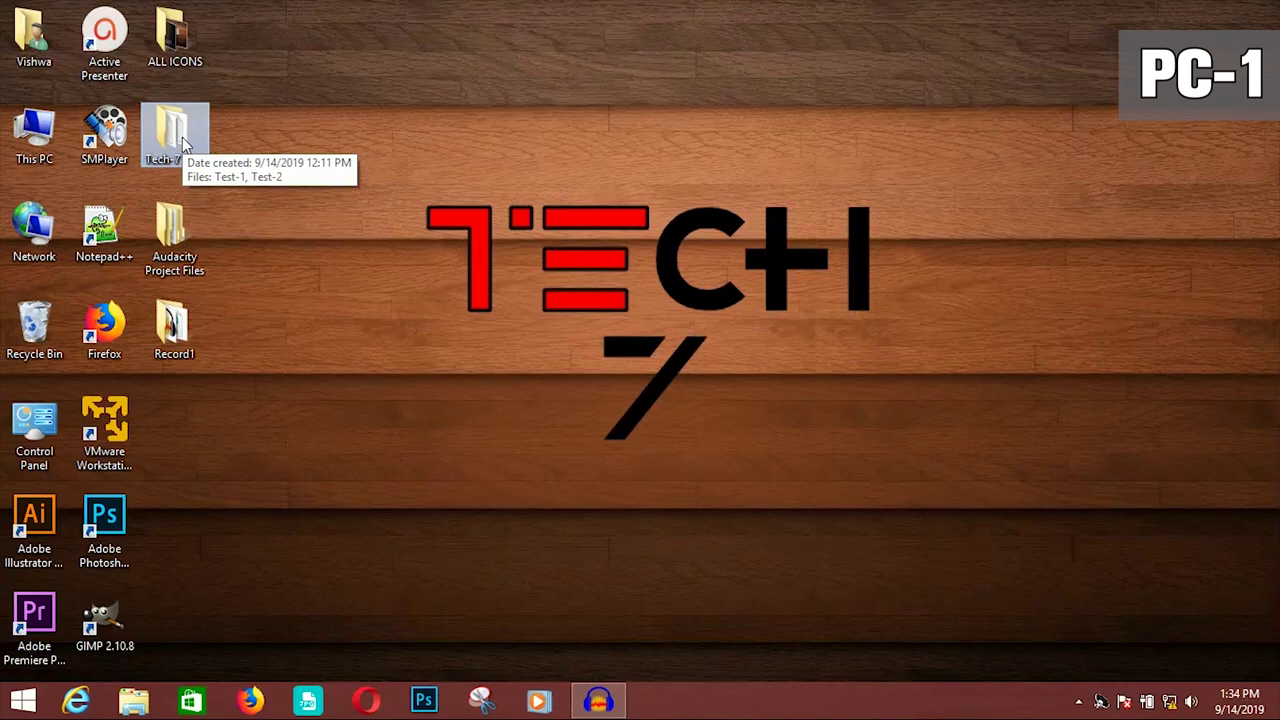
right_click(183, 145)
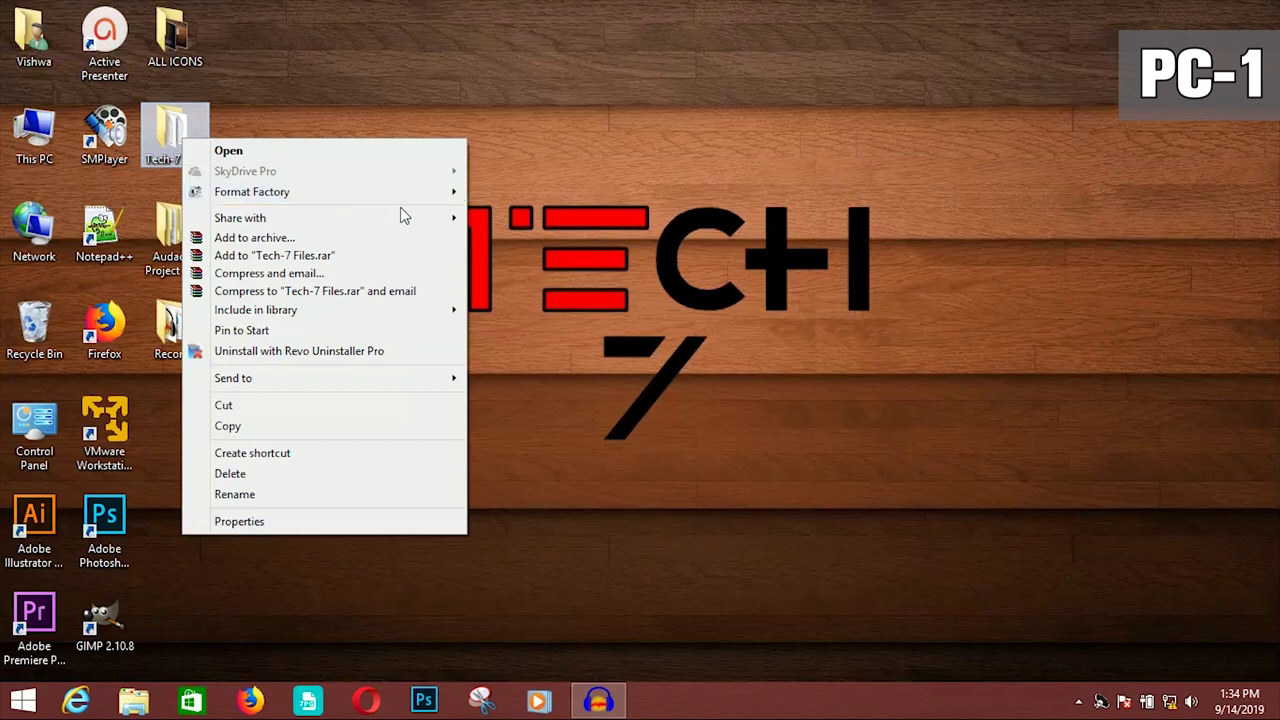
mouse_move(414, 218)
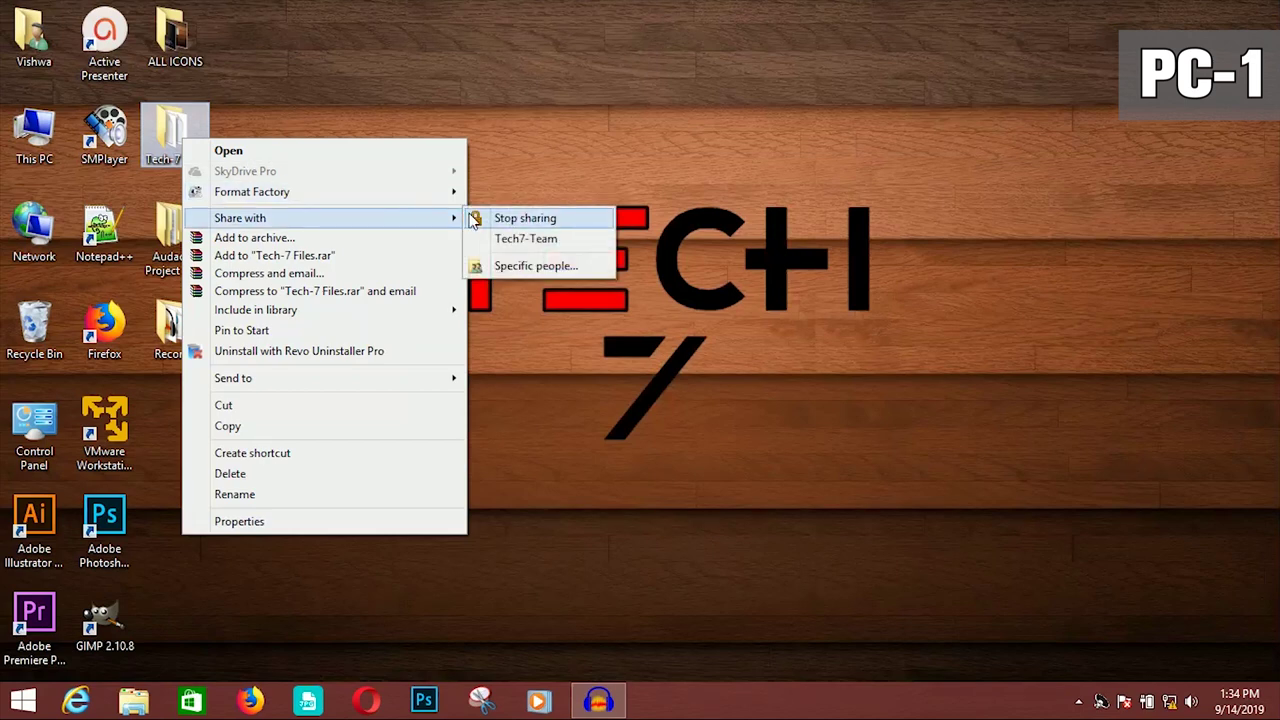
click(557, 270)
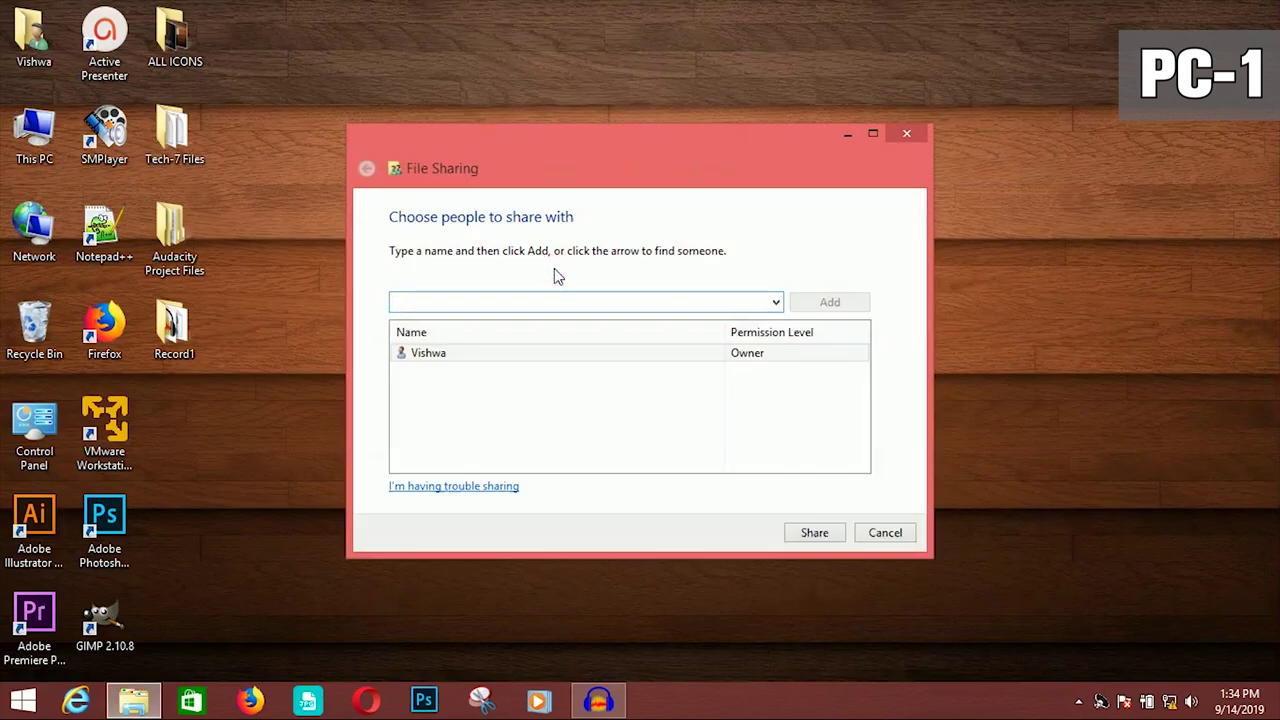
click(775, 302)
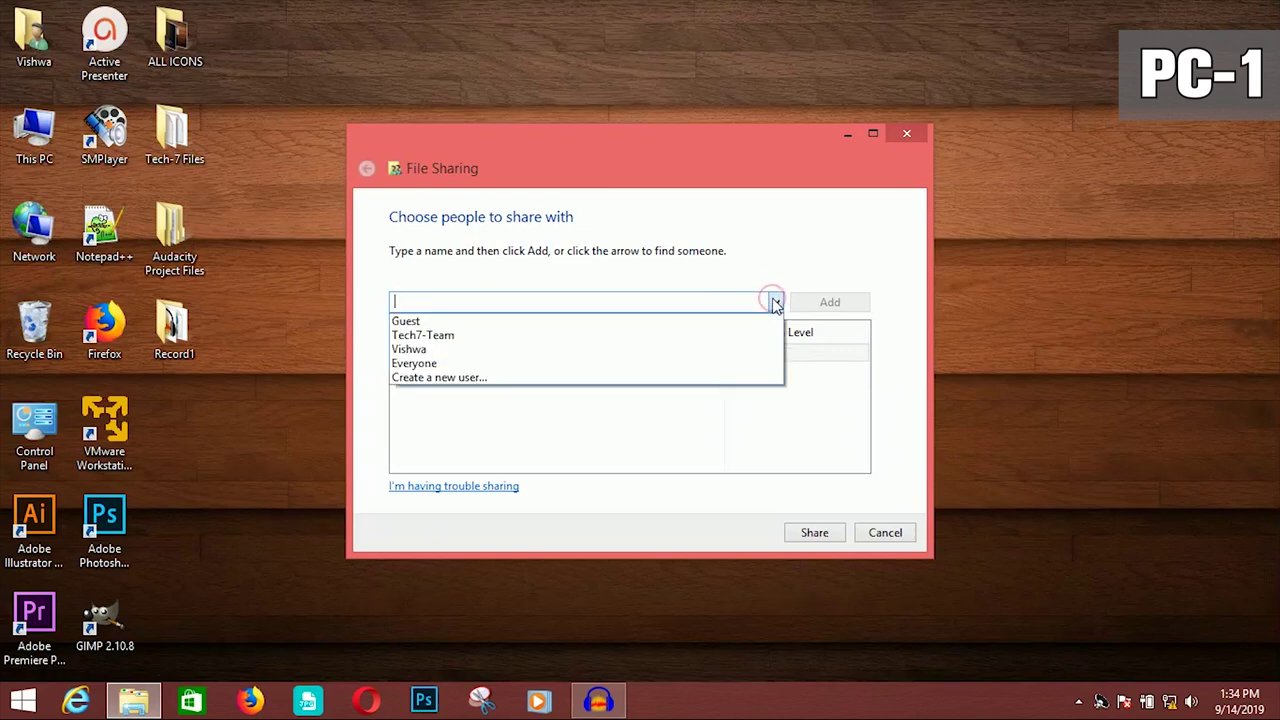
click(531, 364)
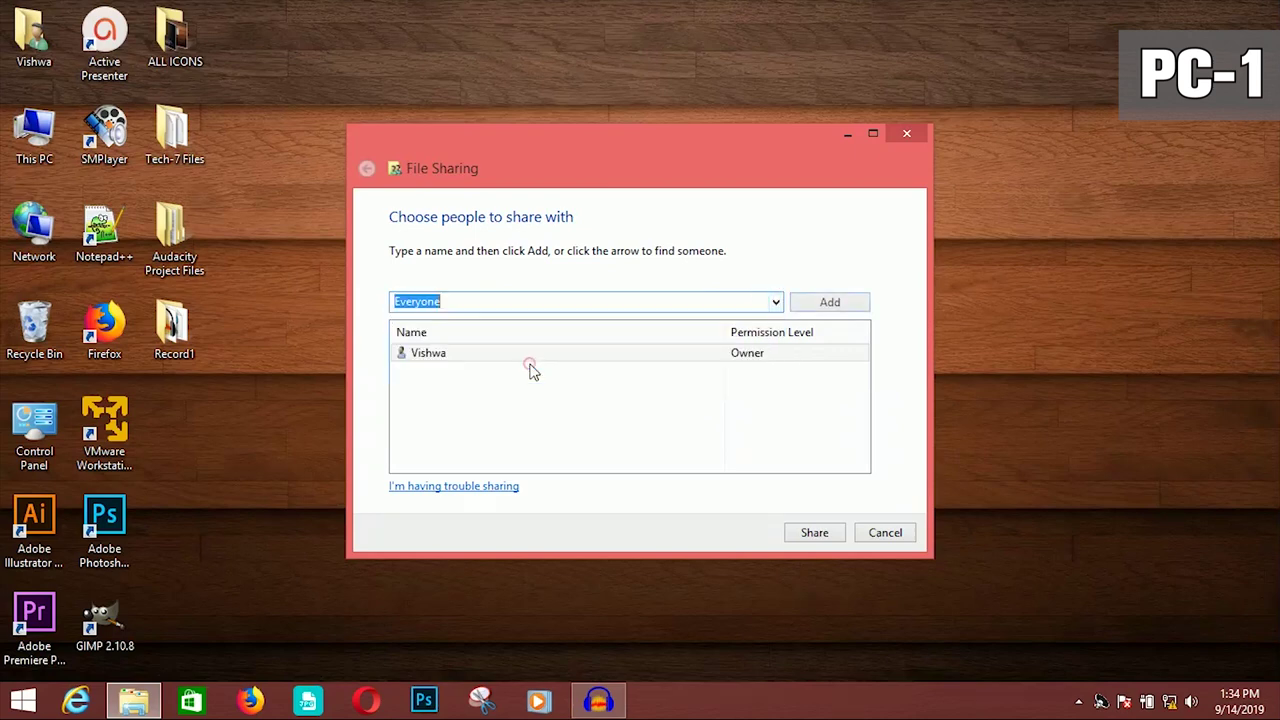
click(828, 303)
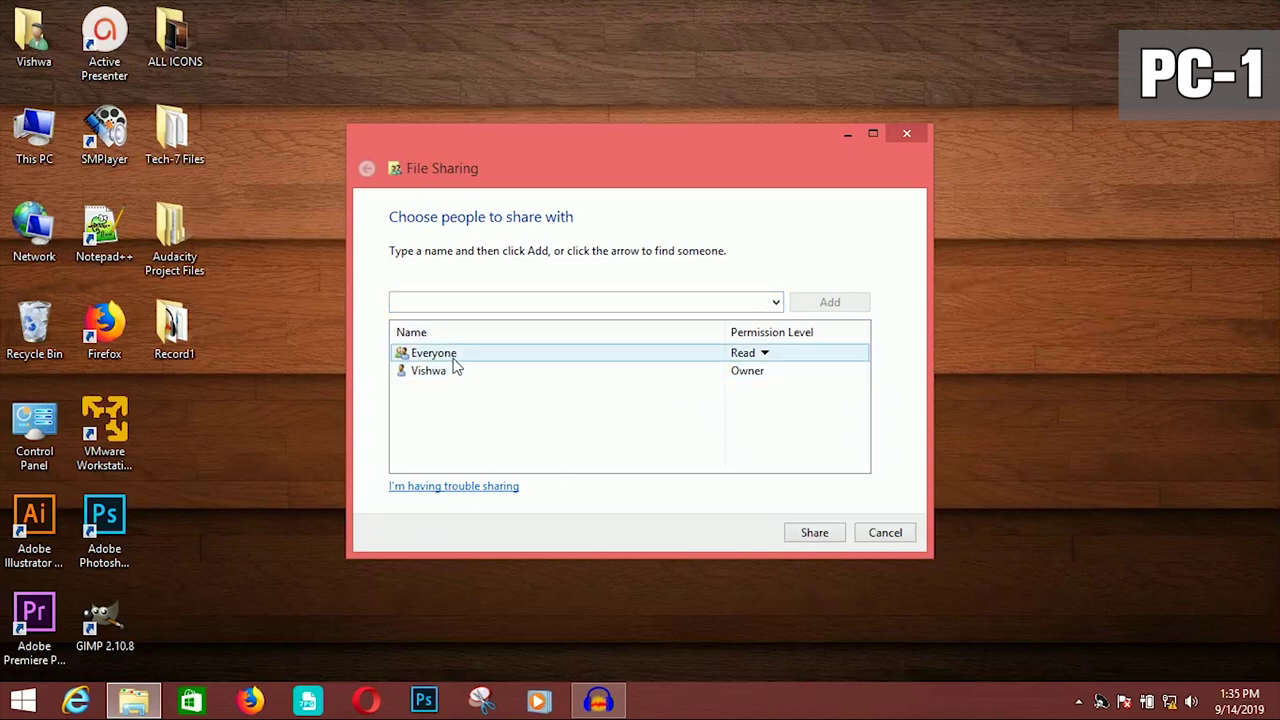
- Set Everyone's permission level to Read/Write, share the Tech-7 Files folder, and finish the File Sharing dialog
click(765, 355)
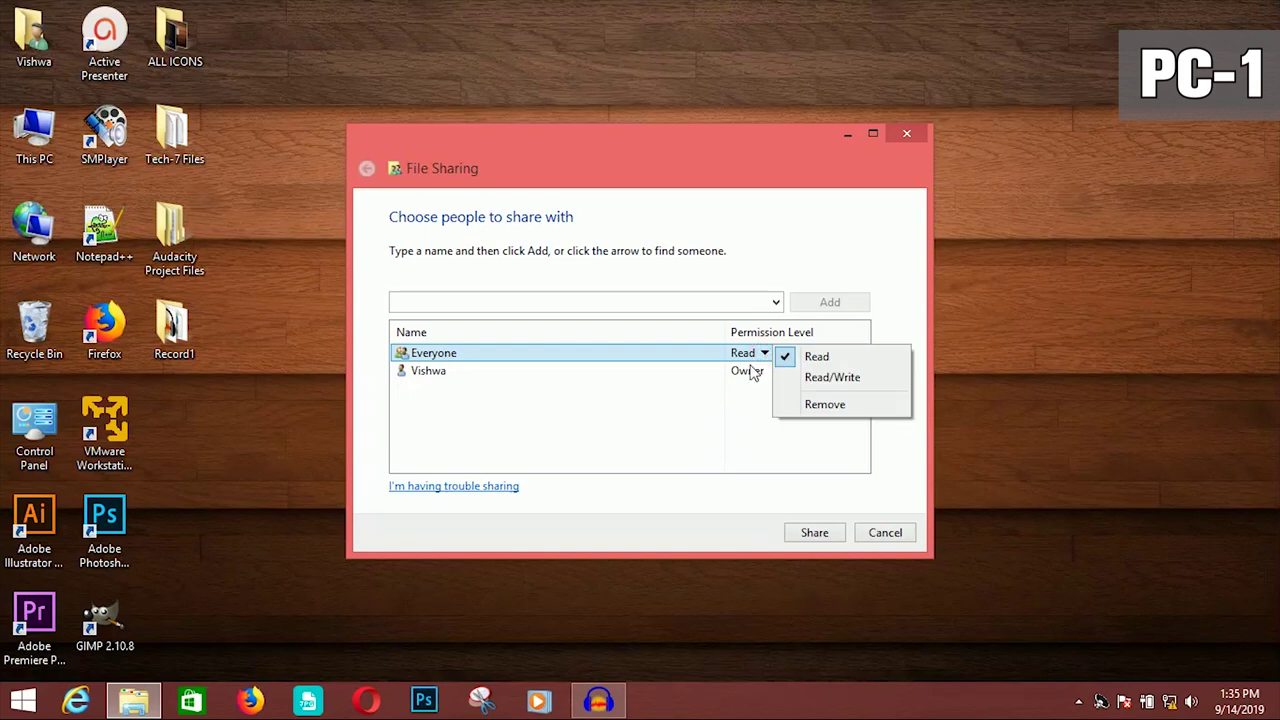
click(864, 375)
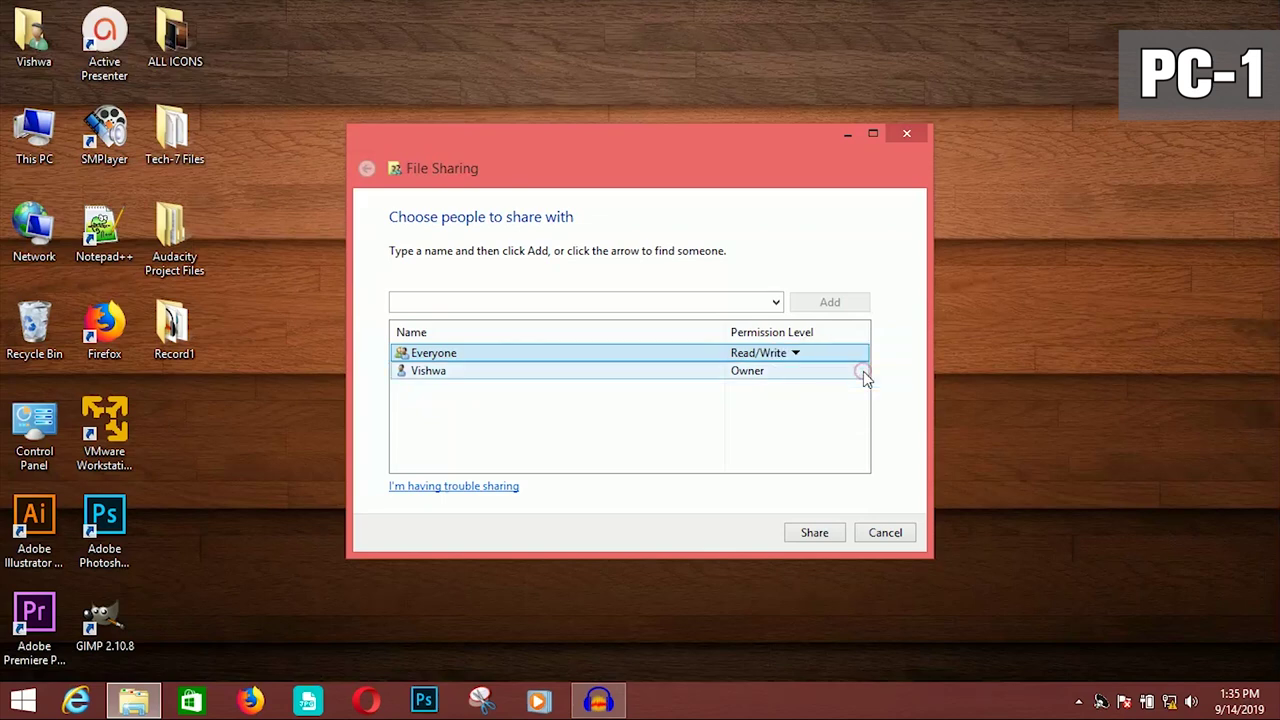
click(810, 536)
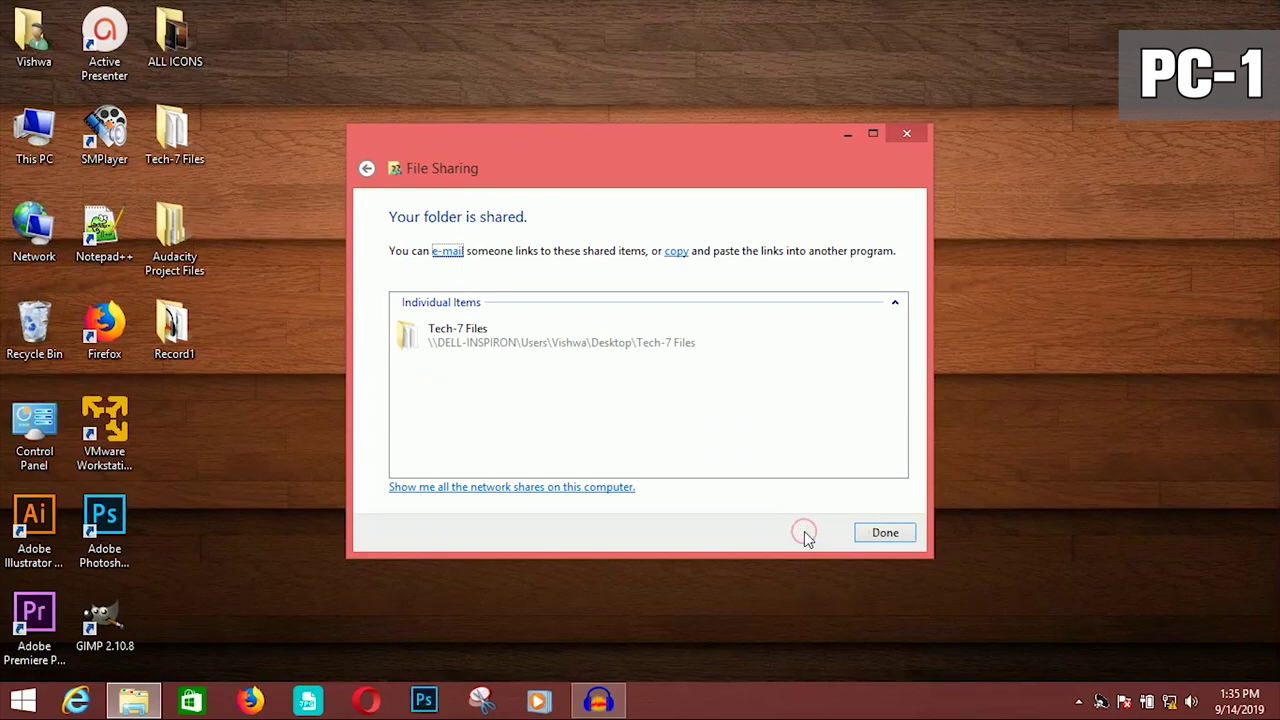
click(884, 533)
right_click(640, 363)
click(687, 421)
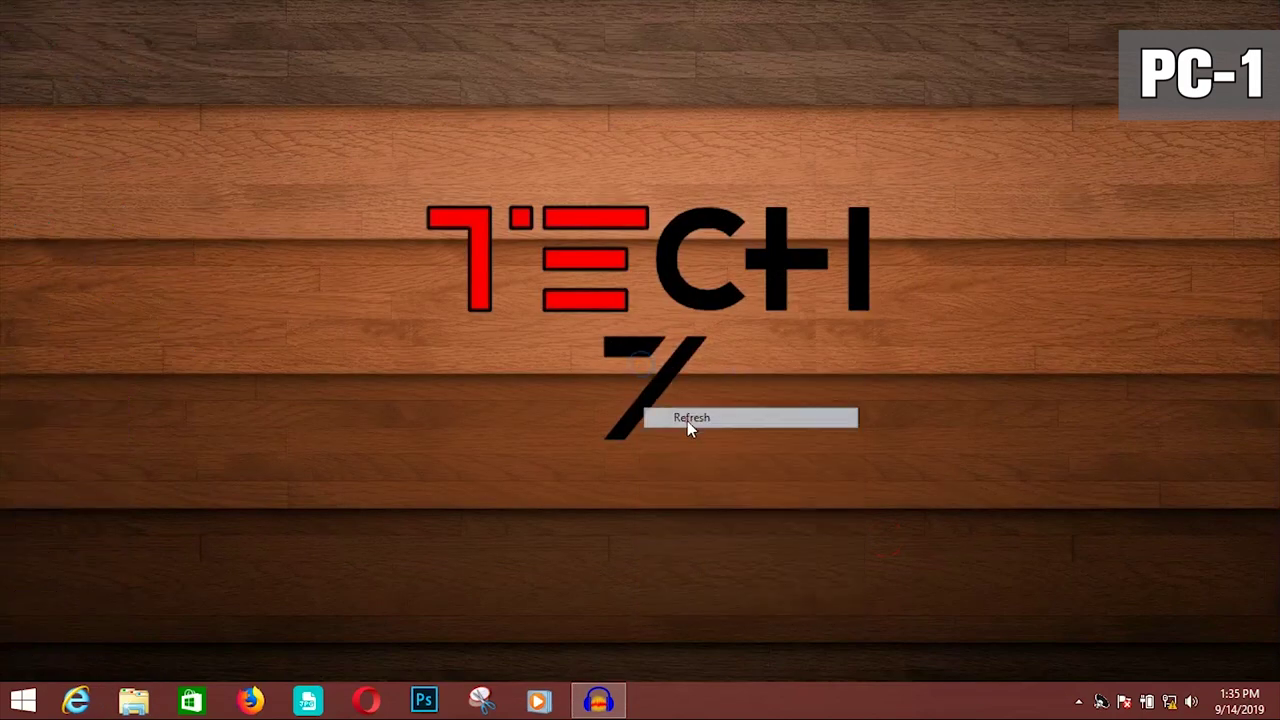
right_click(573, 335)
click(614, 391)
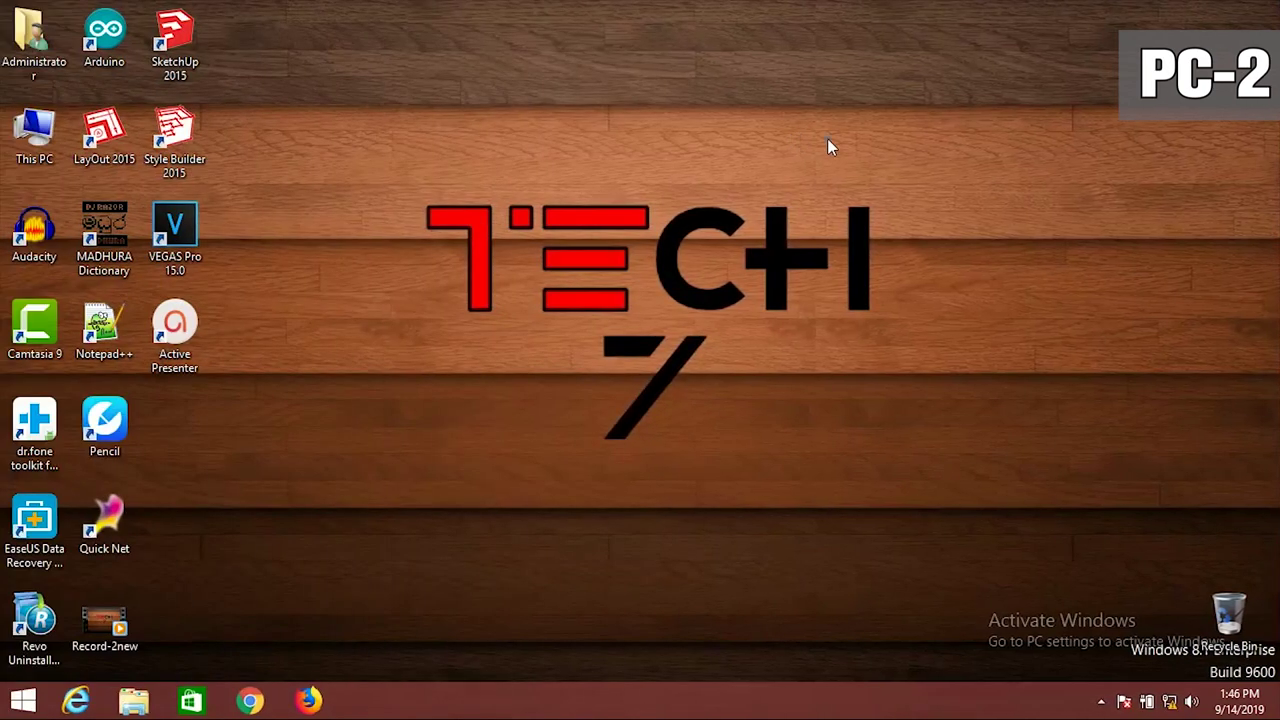
- Open This PC on PC-2, display the computers on the network, and refresh the list several times
double_click(38, 150)
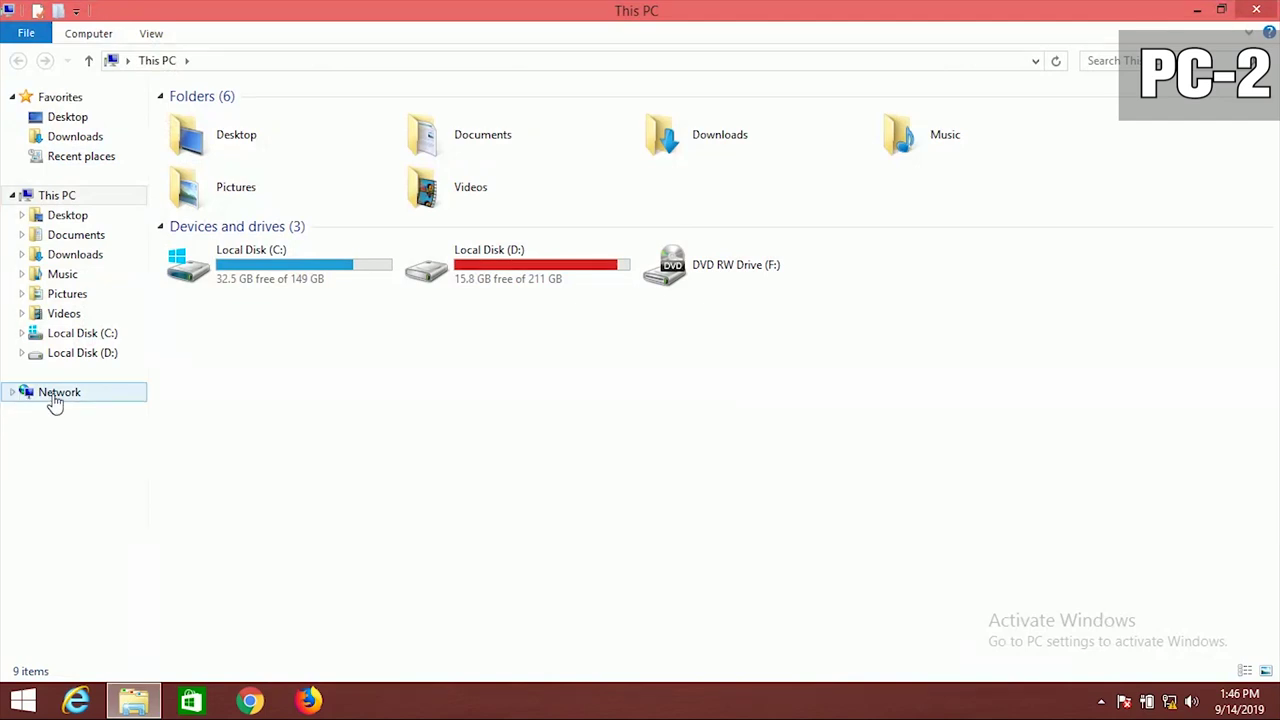
click(55, 398)
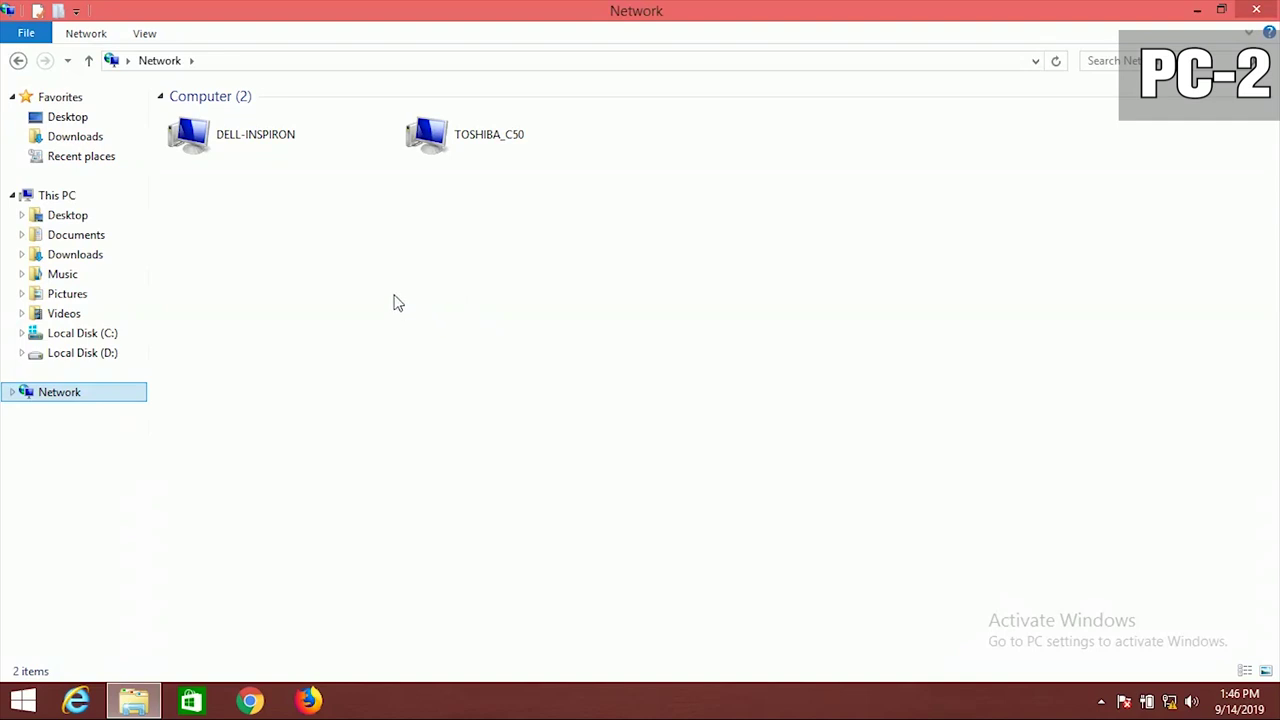
right_click(323, 265)
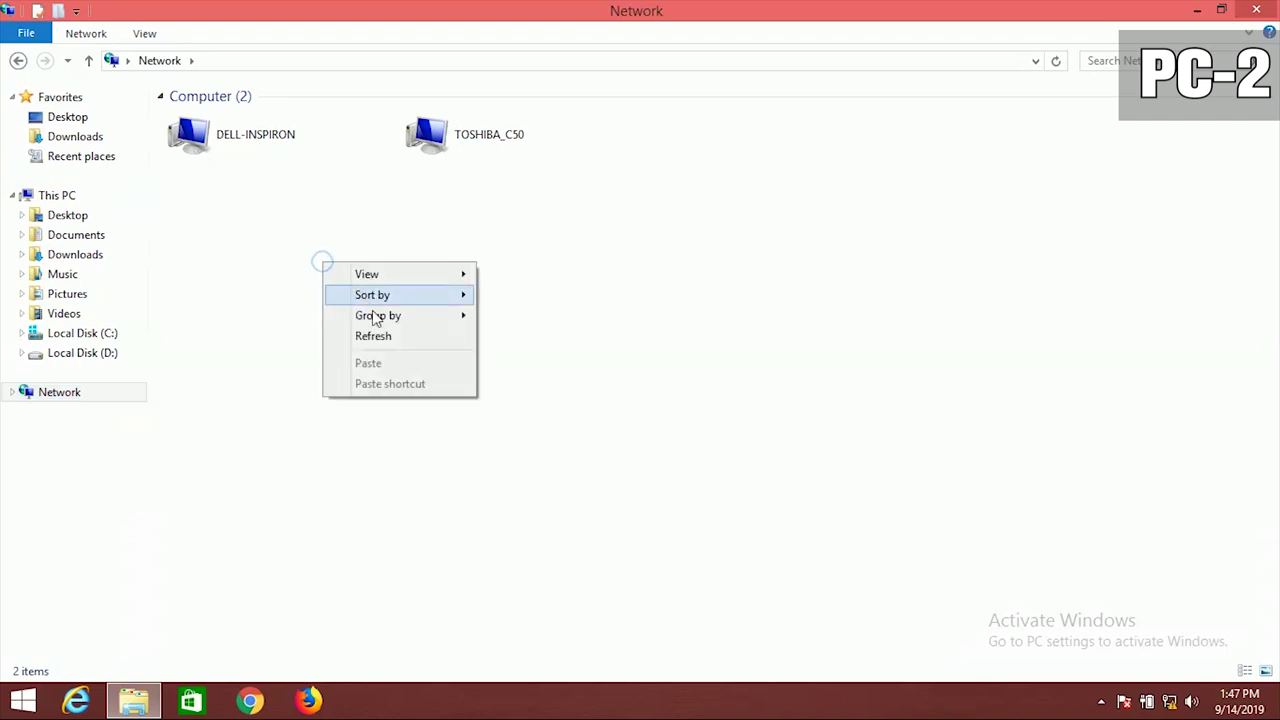
click(386, 335)
right_click(370, 258)
click(415, 330)
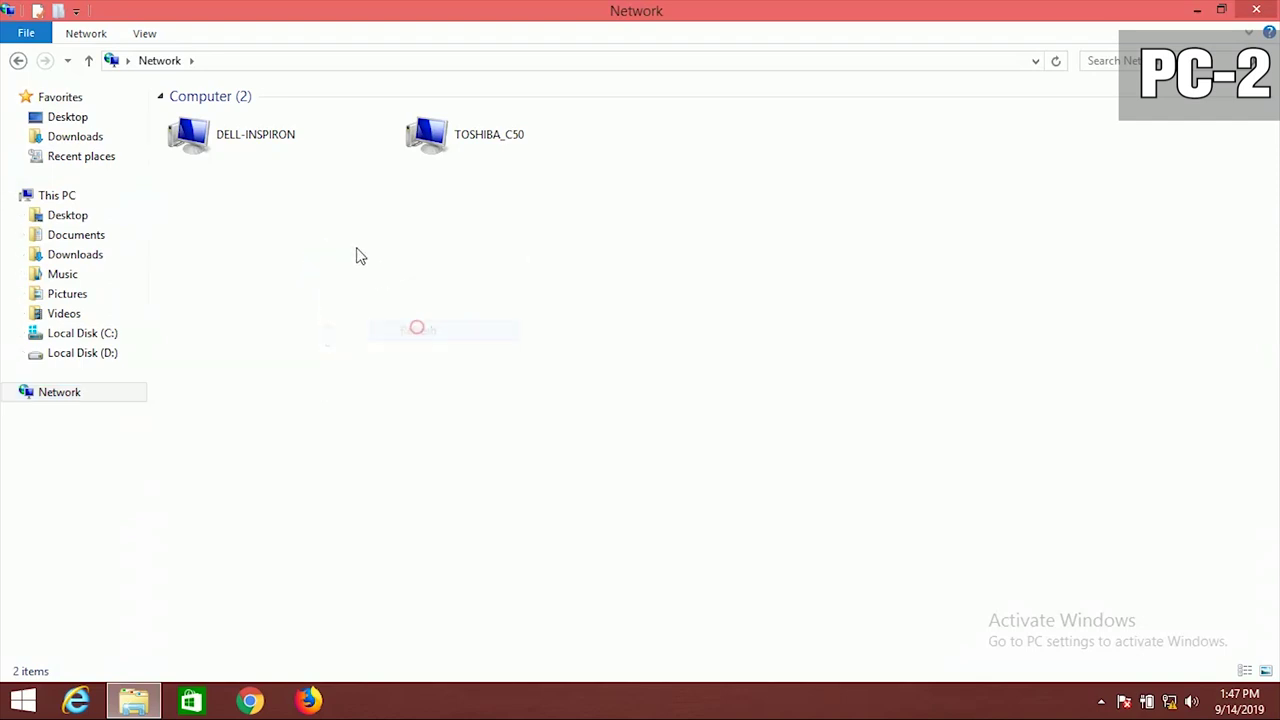
right_click(357, 250)
click(412, 330)
right_click(353, 254)
click(420, 334)
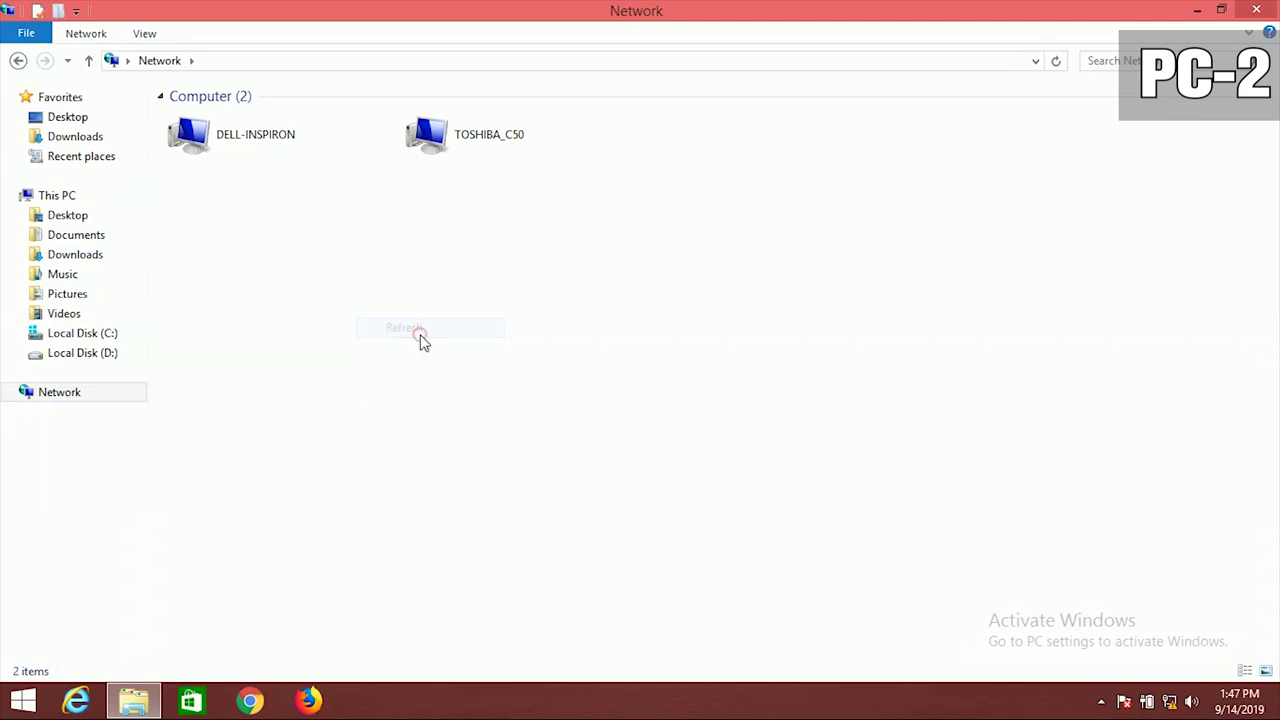
- Browse DELL-INSPIRON through Users, the account owner's folder and Desktop into the shared Tech-7 Files folder, and refresh its contents
click(260, 153)
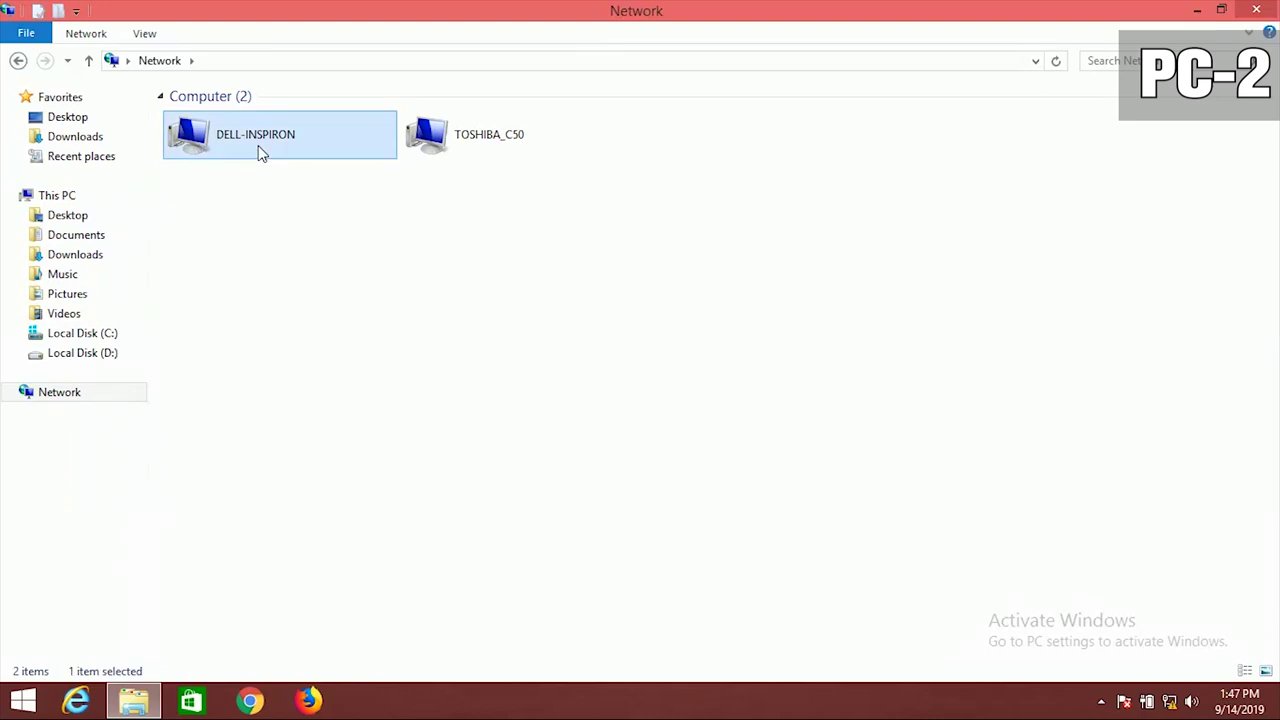
double_click(260, 153)
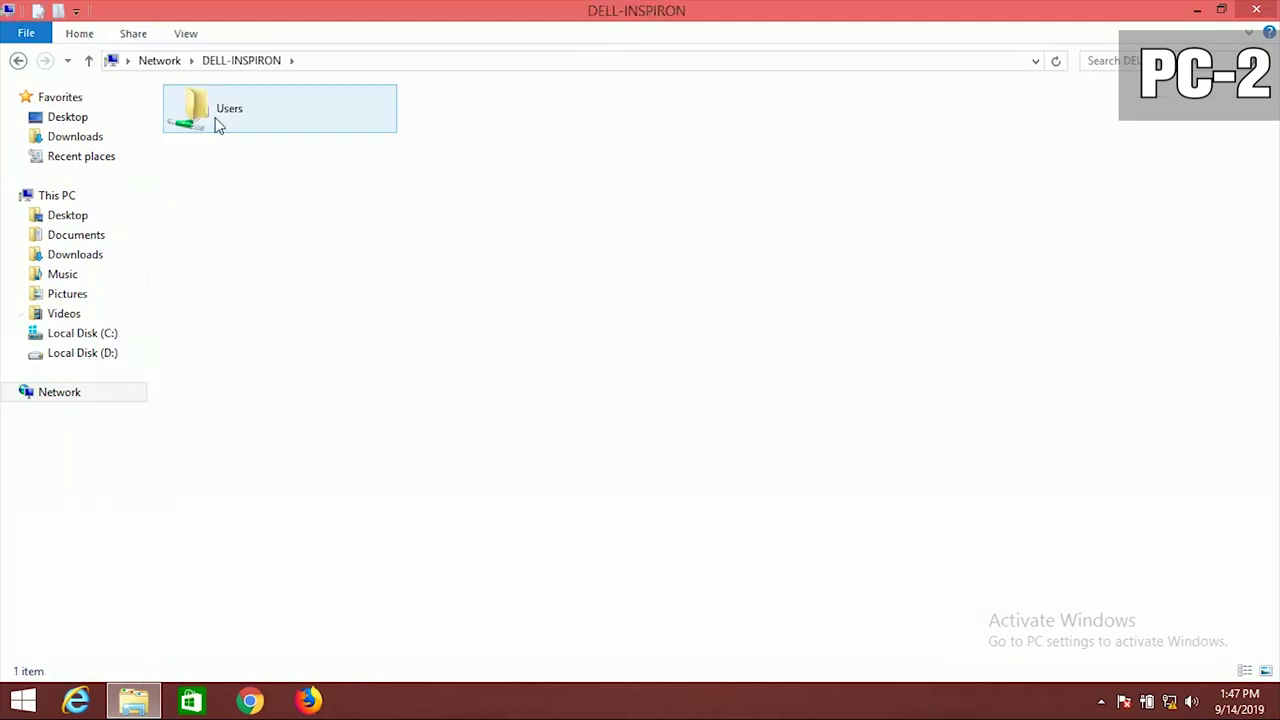
double_click(219, 124)
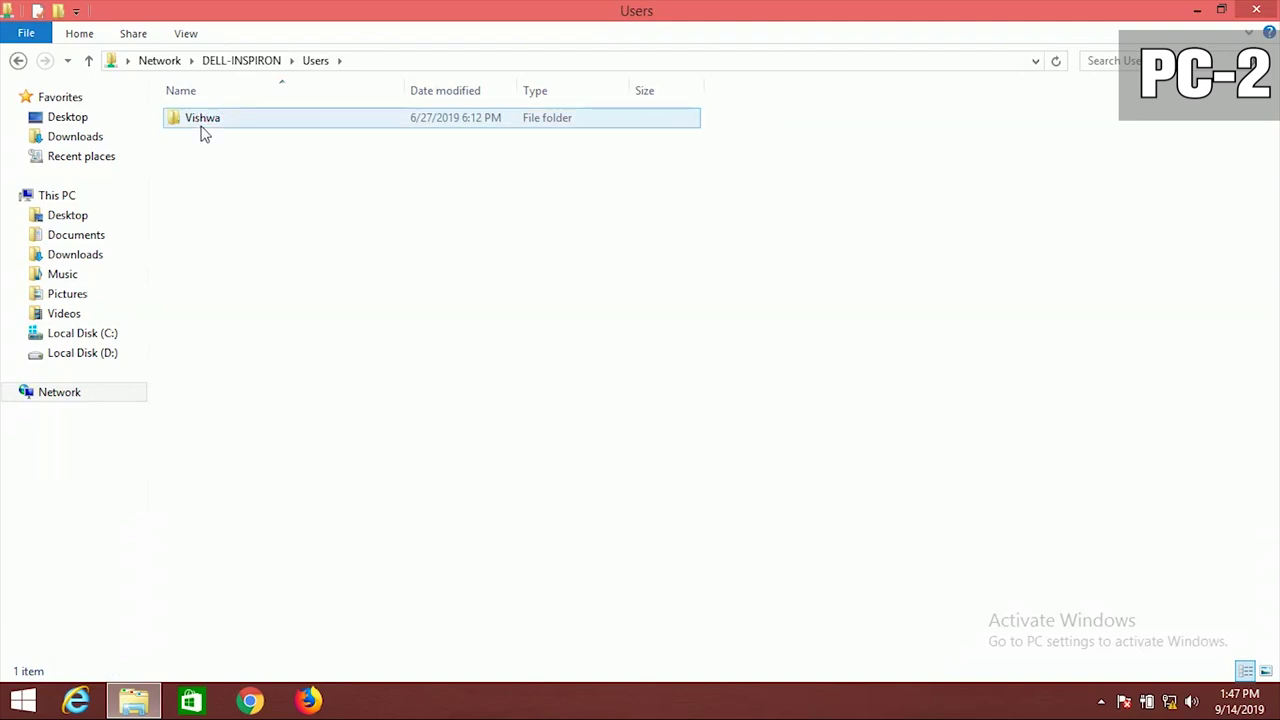
double_click(204, 130)
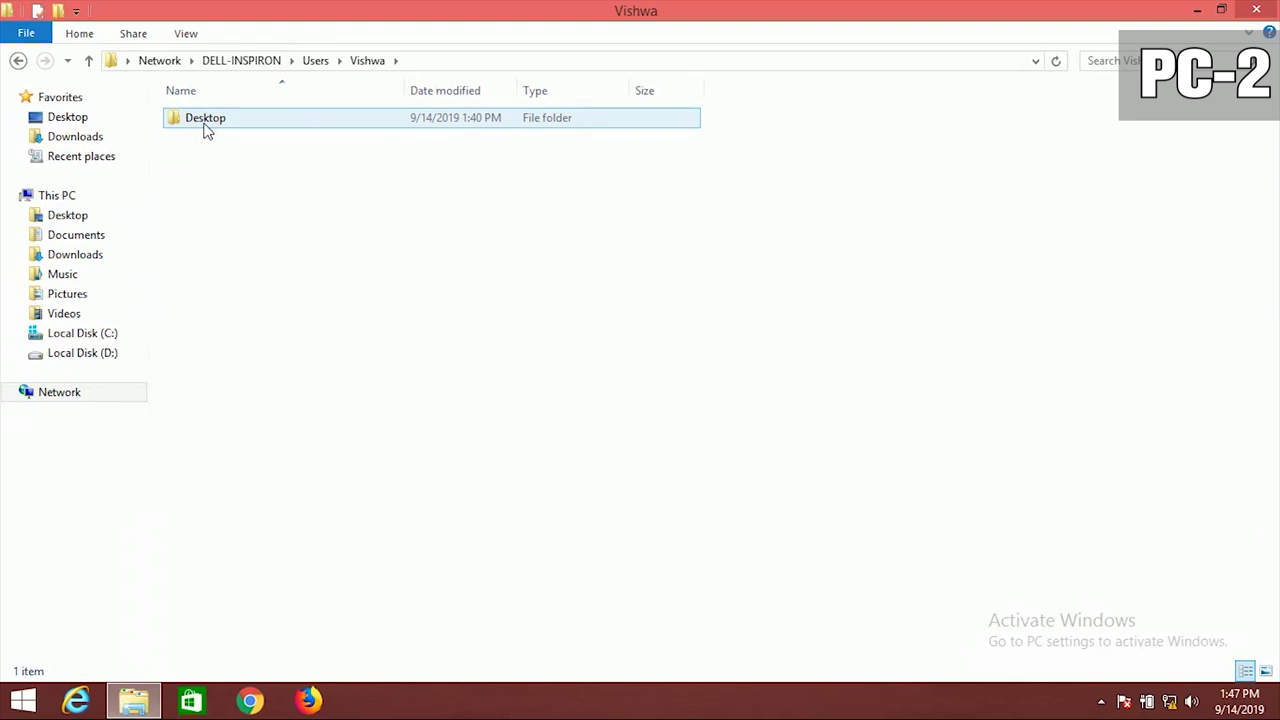
double_click(206, 125)
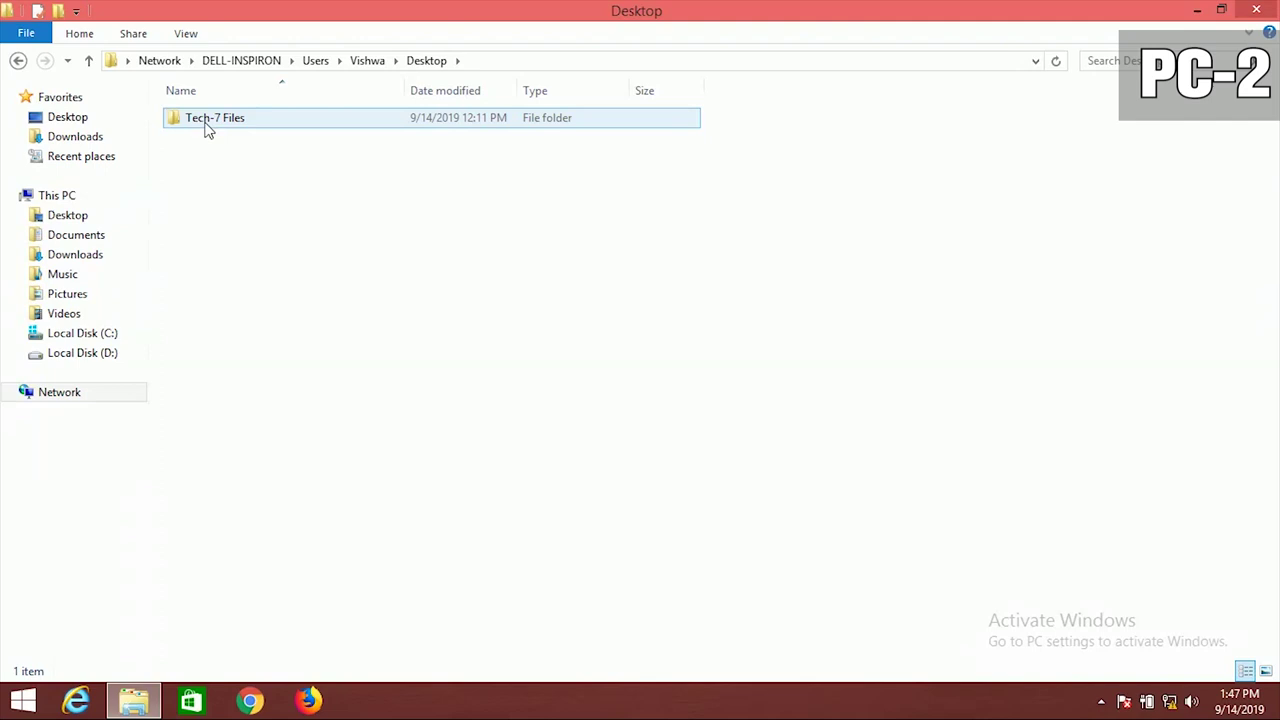
double_click(207, 128)
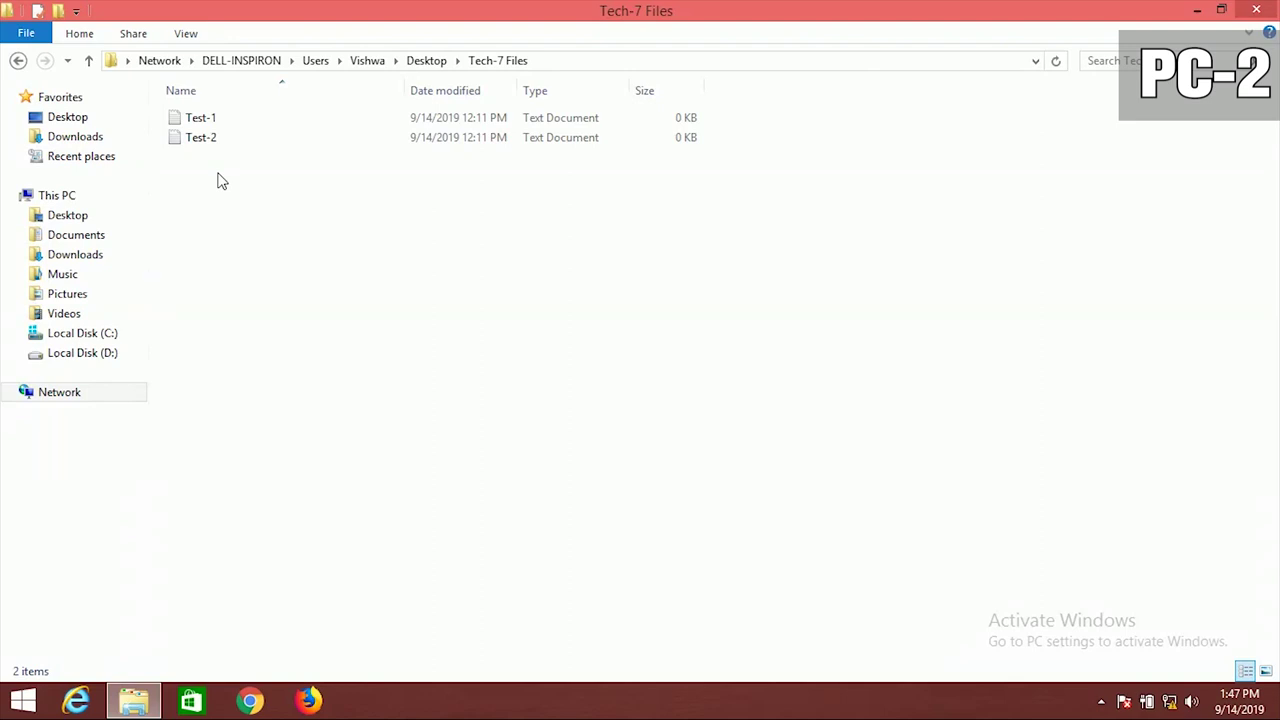
right_click(212, 165)
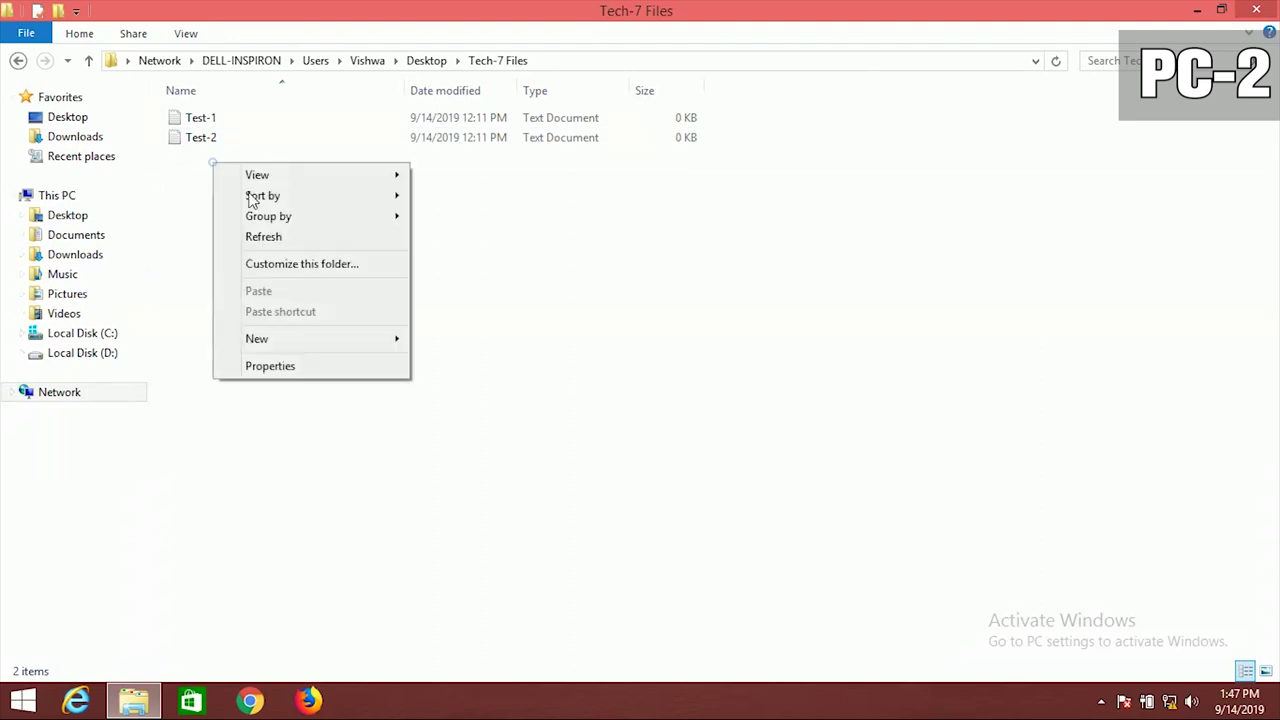
click(280, 238)
right_click(283, 245)
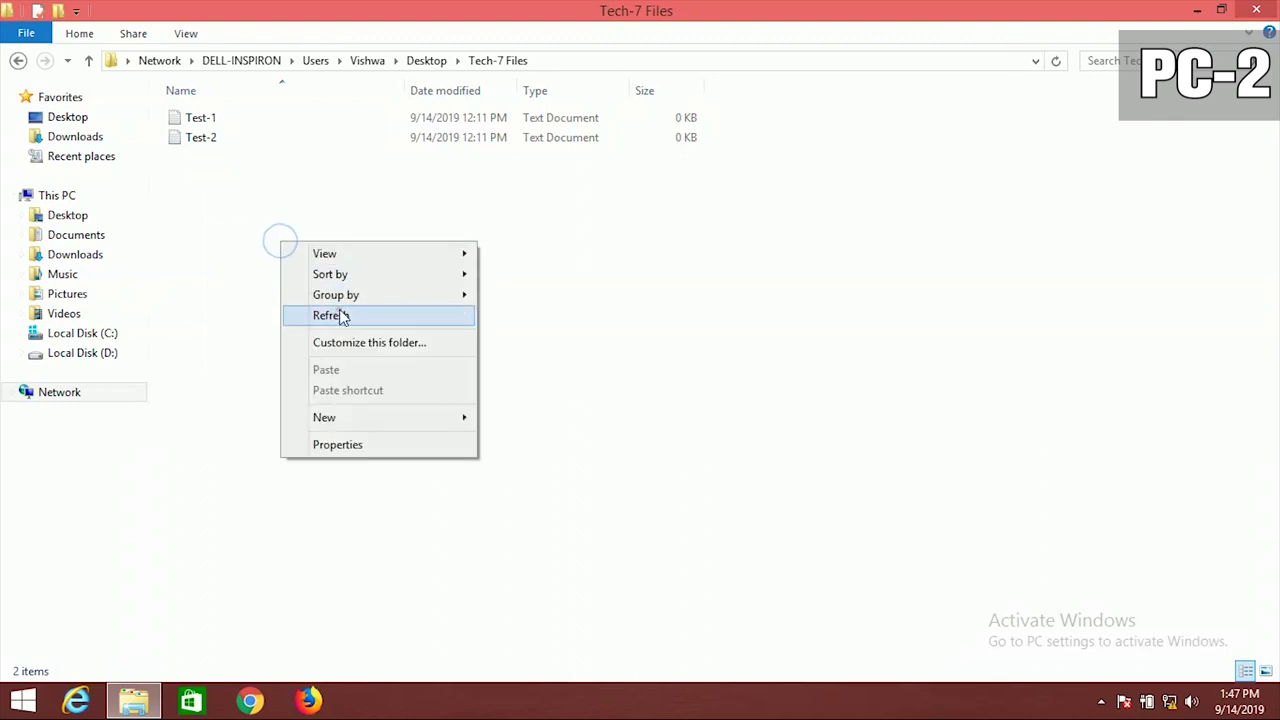
click(340, 315)
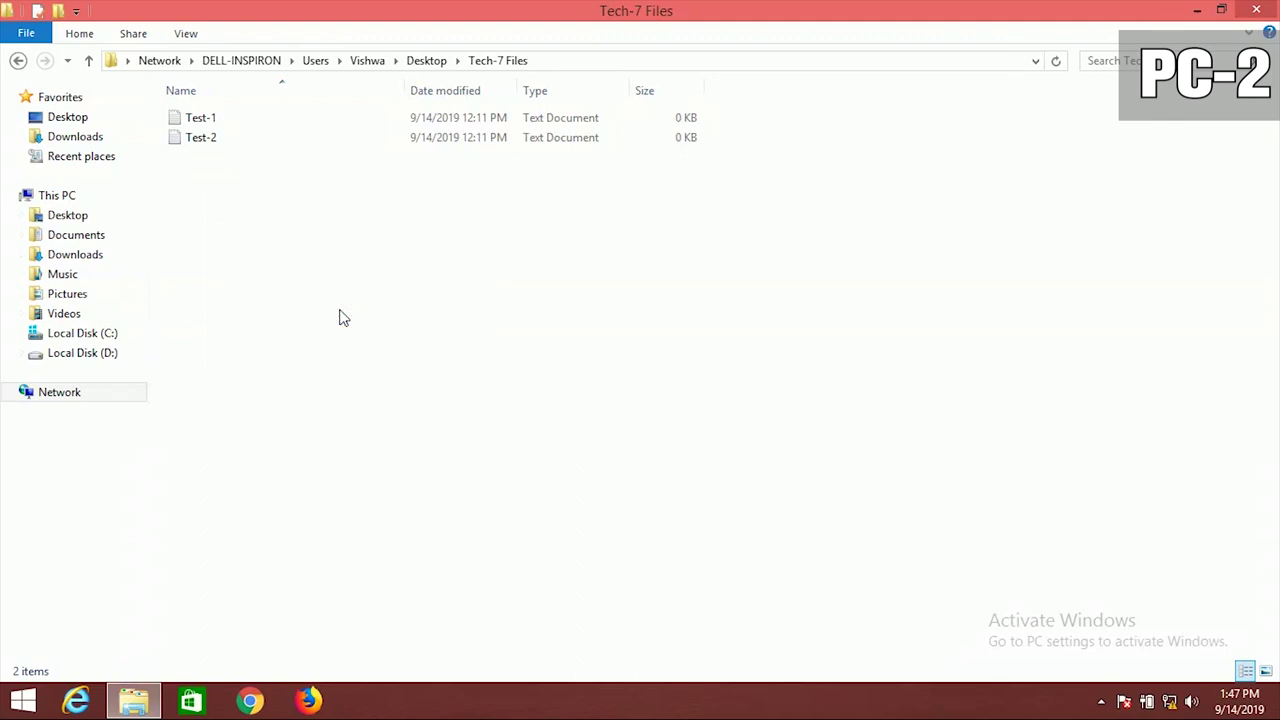